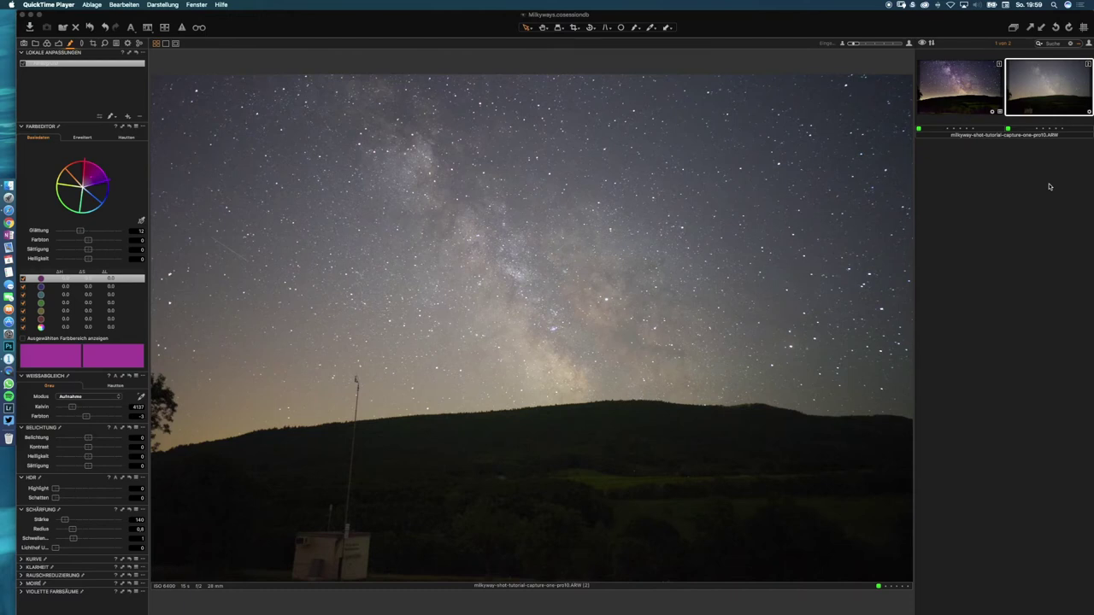
Compare against the finished edit, then push Sättigung to 100 and view the sky at 100%.
click(985, 82)
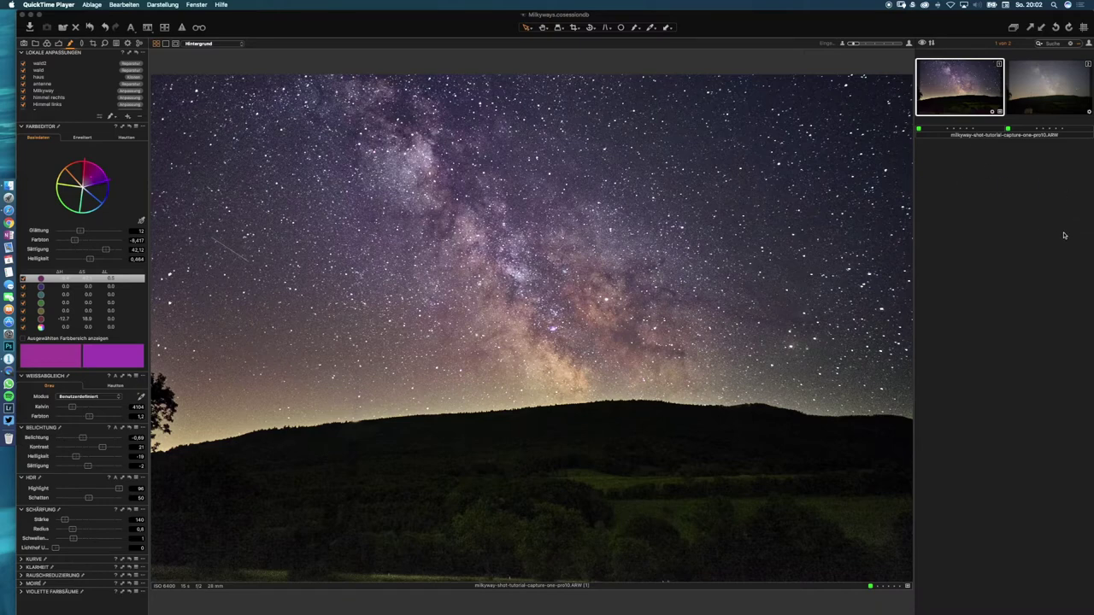
click(1020, 83)
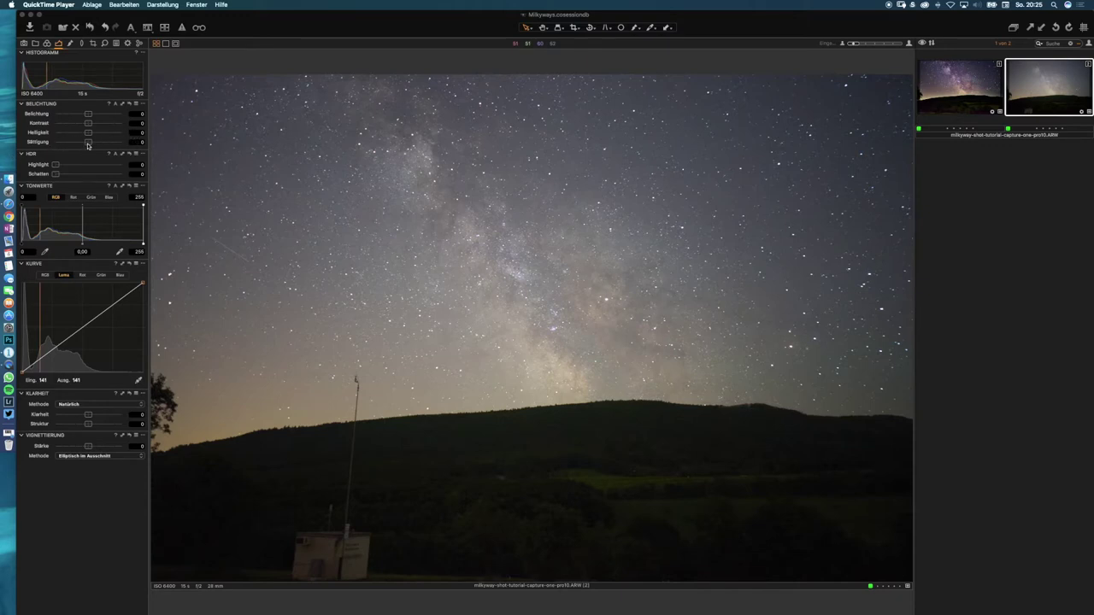
click(87, 147)
drag(100, 146, 124, 144)
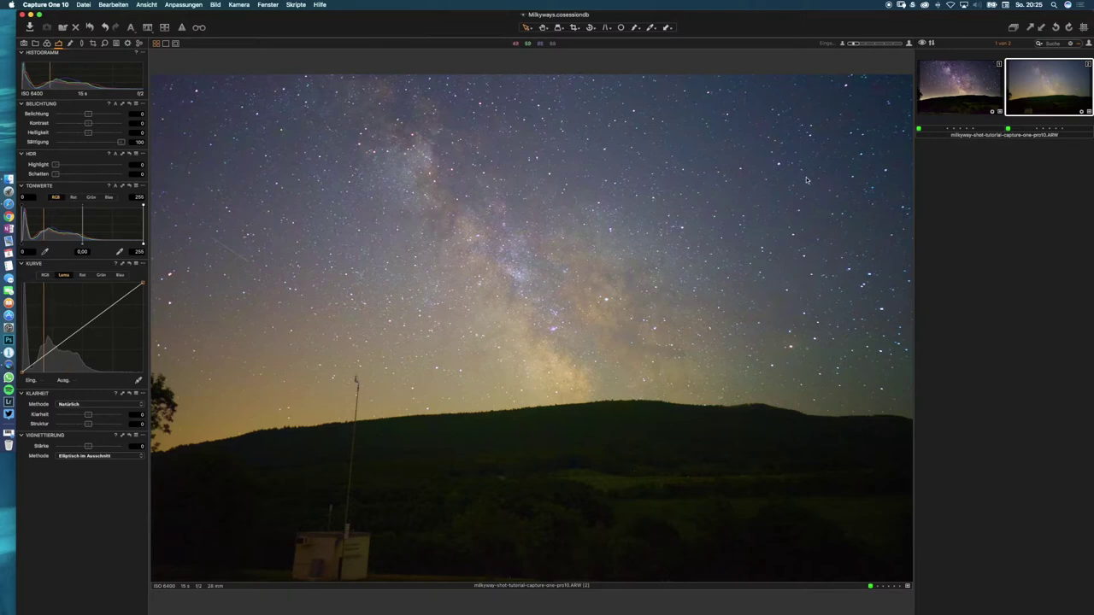
key(z)
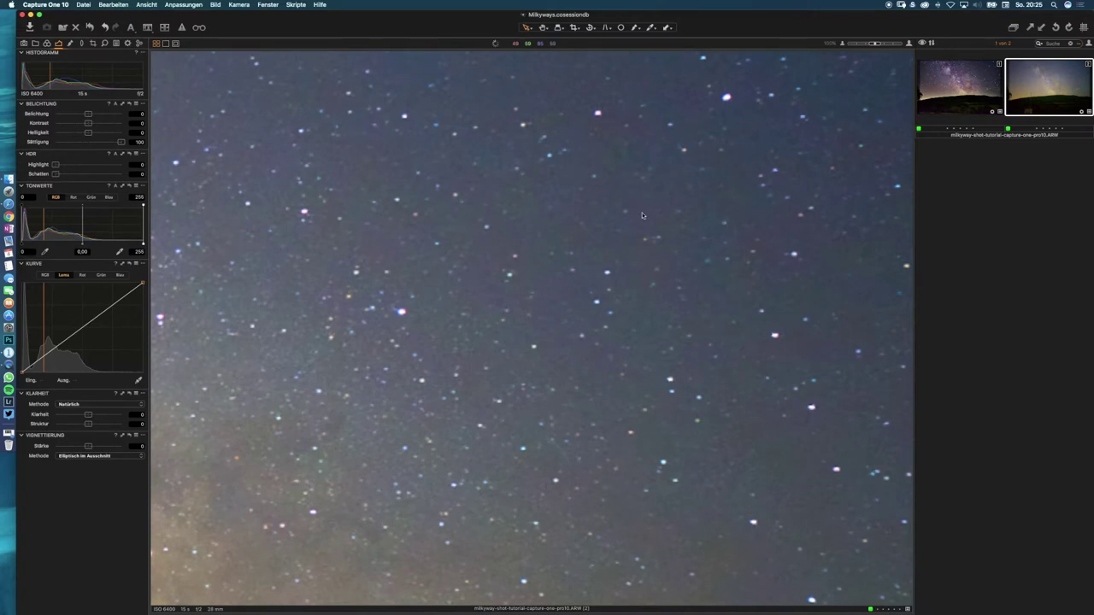
click(47, 42)
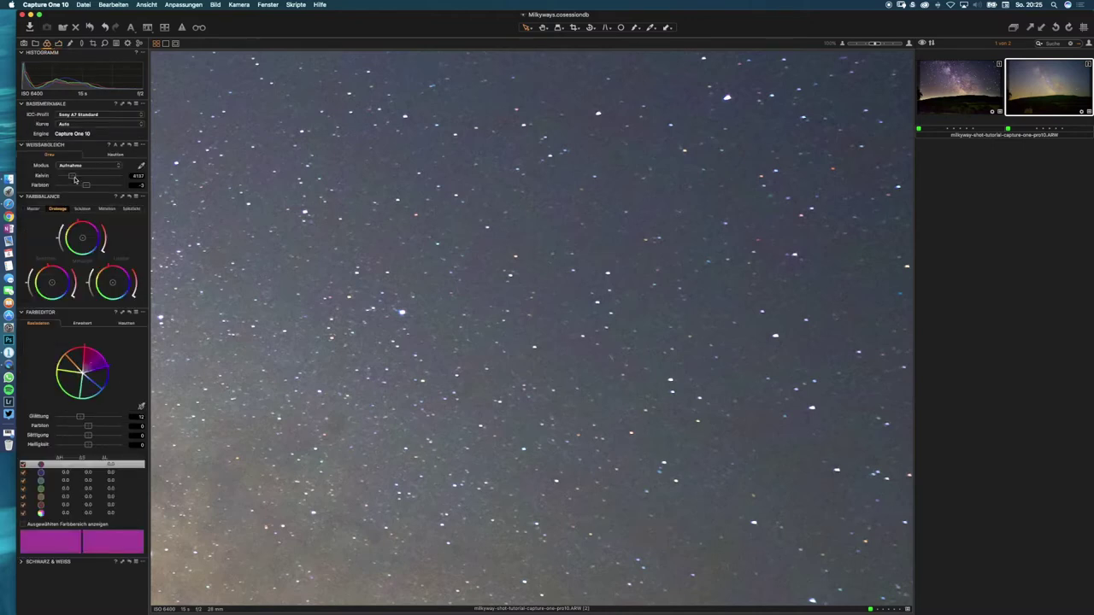
Adjust the Weißabgleich Kelvin slider back and forth, settling at about 4286 K.
drag(74, 179, 78, 179)
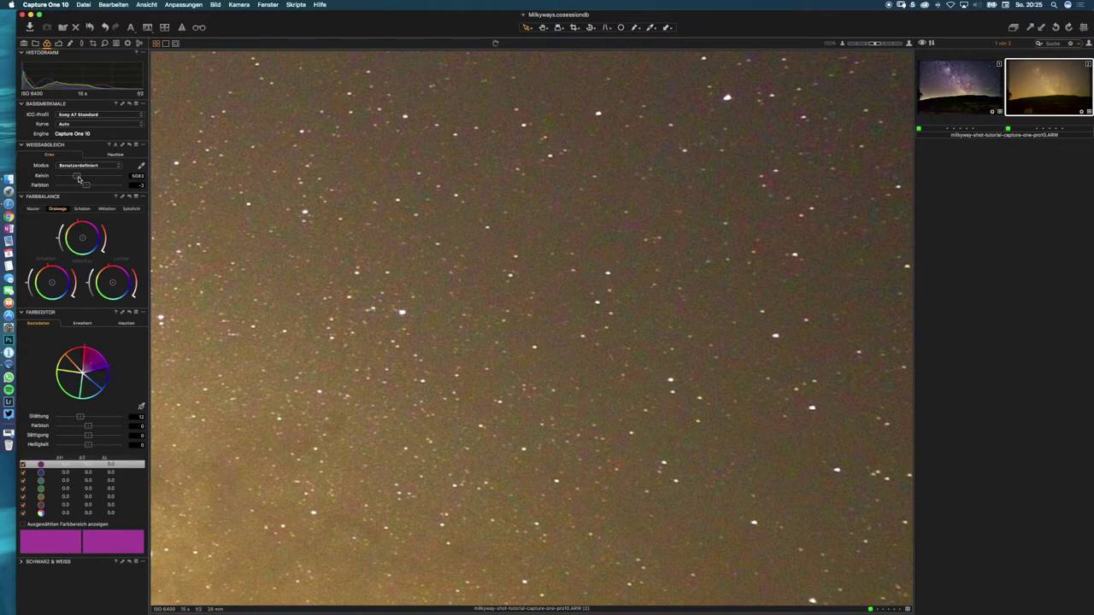
drag(79, 178, 78, 178)
drag(76, 179, 74, 179)
Fit the photo in view and fine-tune the Farbton tint to roughly -0,5.
key(super+0)
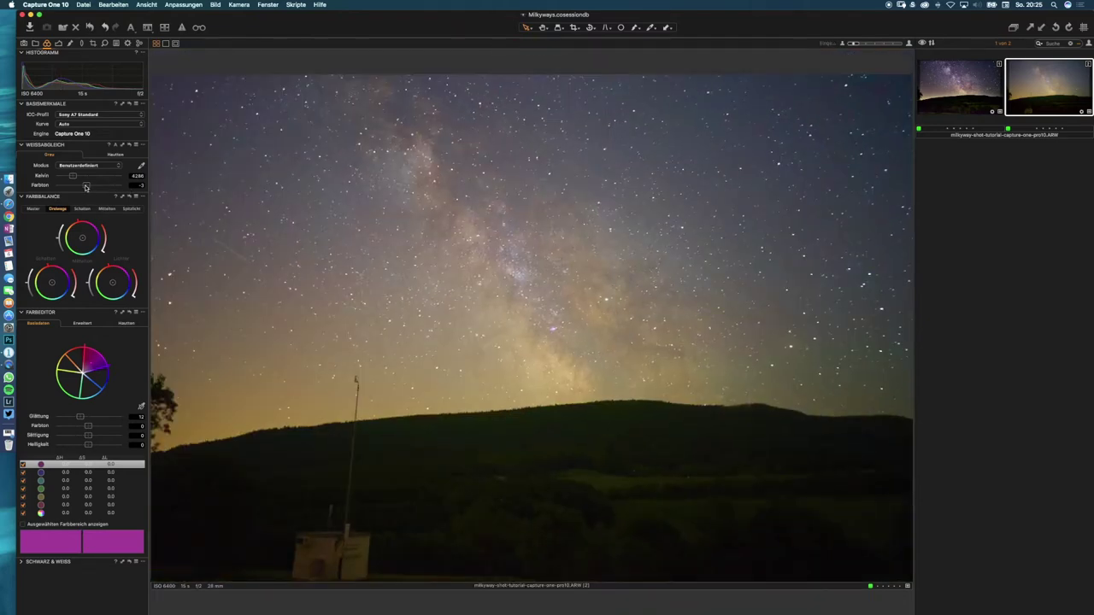
drag(86, 187, 87, 187)
drag(86, 187, 88, 187)
drag(88, 187, 87, 187)
click(58, 43)
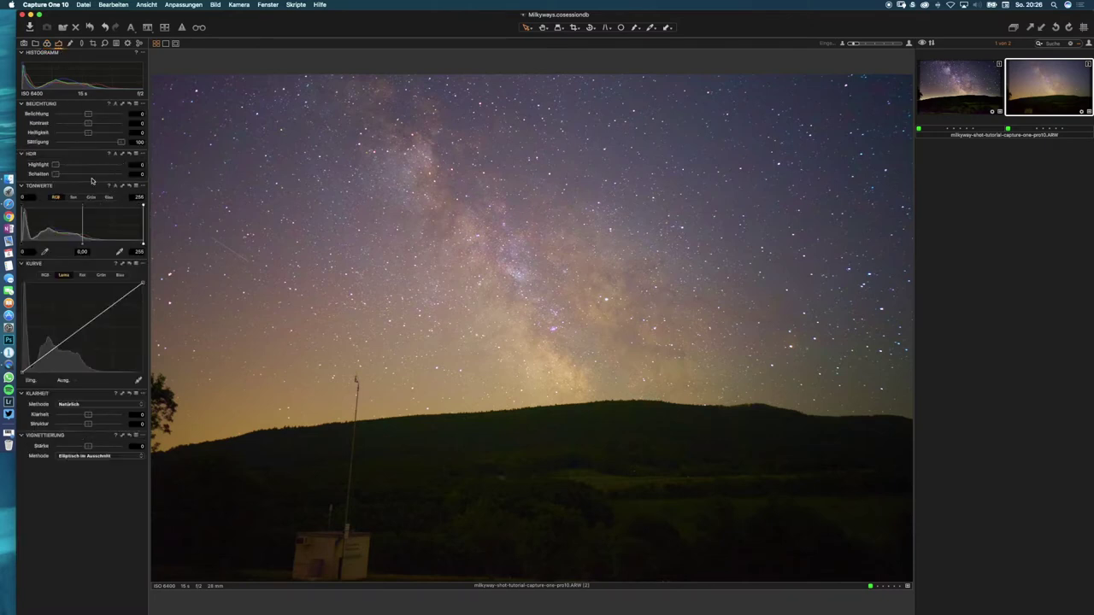
Bring the Sättigung slider in the Belichtung tool back to 0.
click(89, 142)
drag(88, 144, 88, 144)
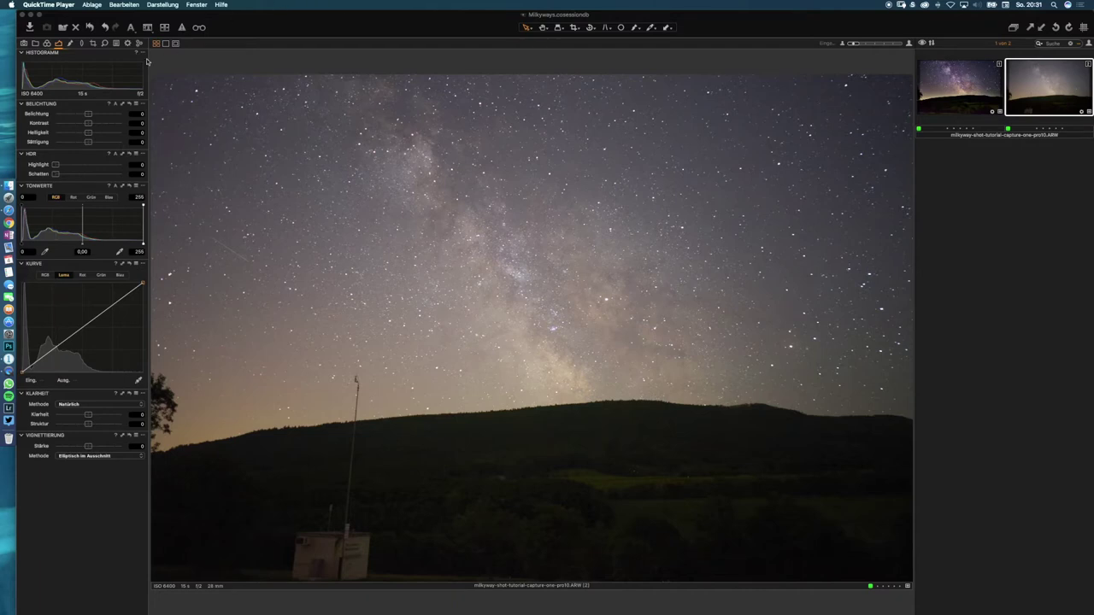
Raise the Helligkeitsabfall light-falloff correction in Objektivkorrektur to brighten the dark corners.
click(103, 45)
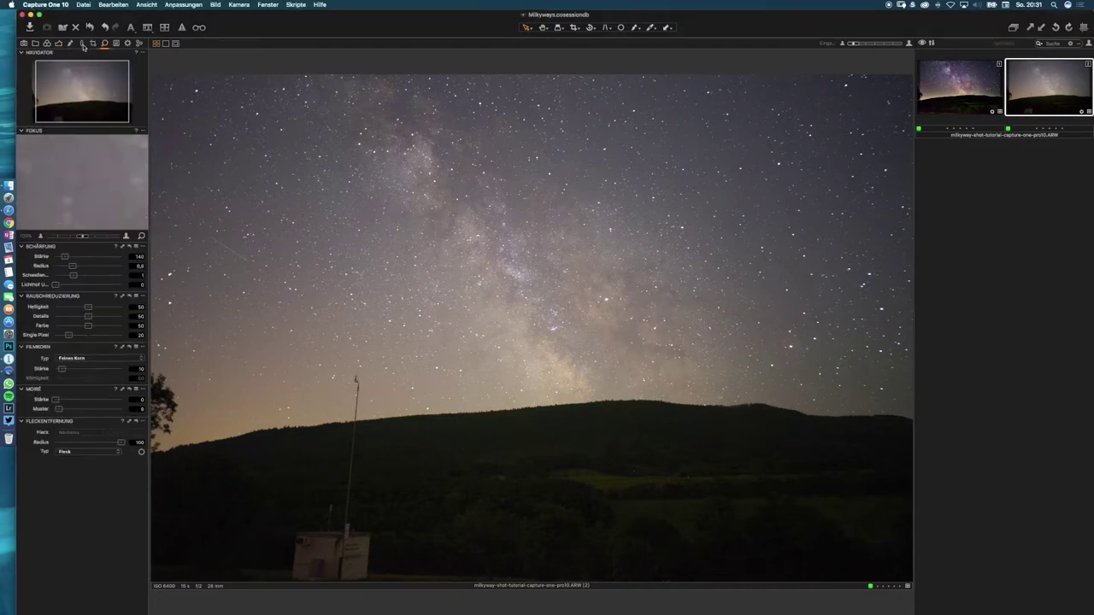
click(83, 44)
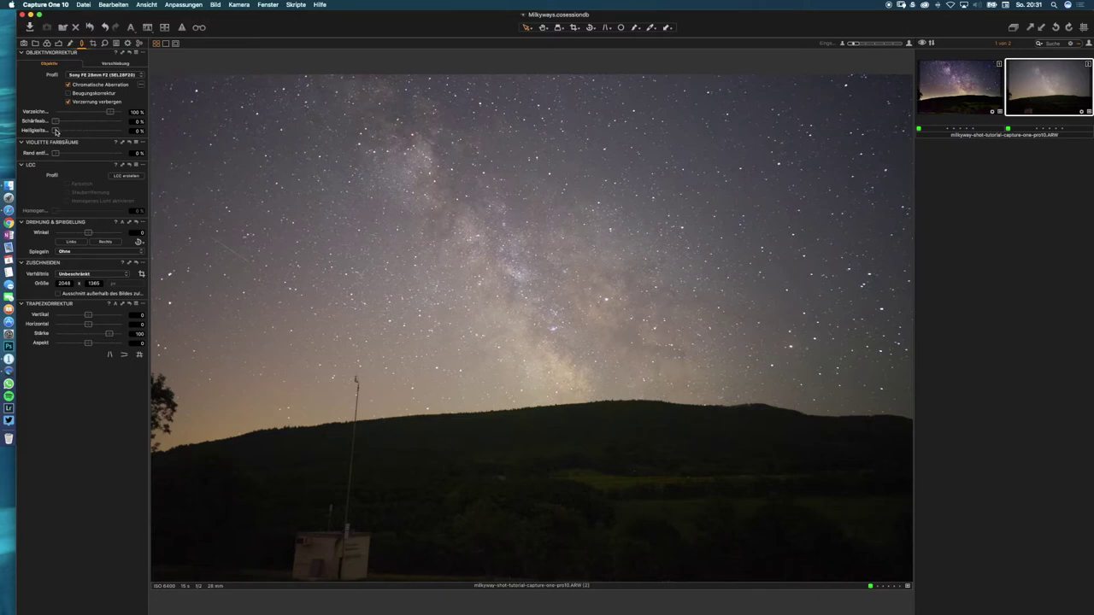
drag(63, 133, 83, 134)
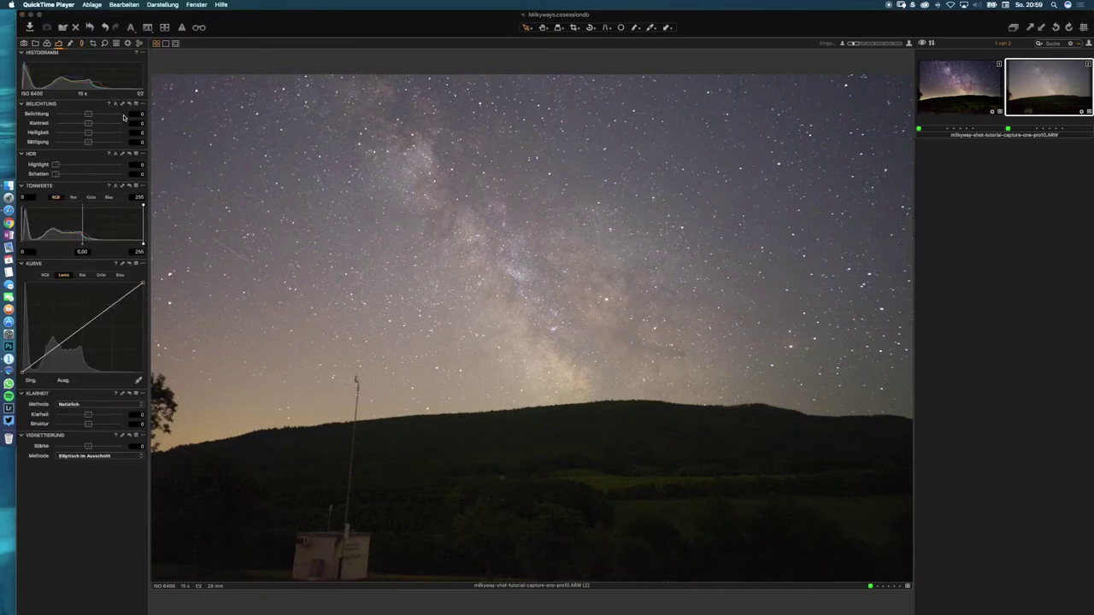
Set Kontrast to 31, Helligkeit to -10, and HDR highlight recovery to 100.
click(90, 125)
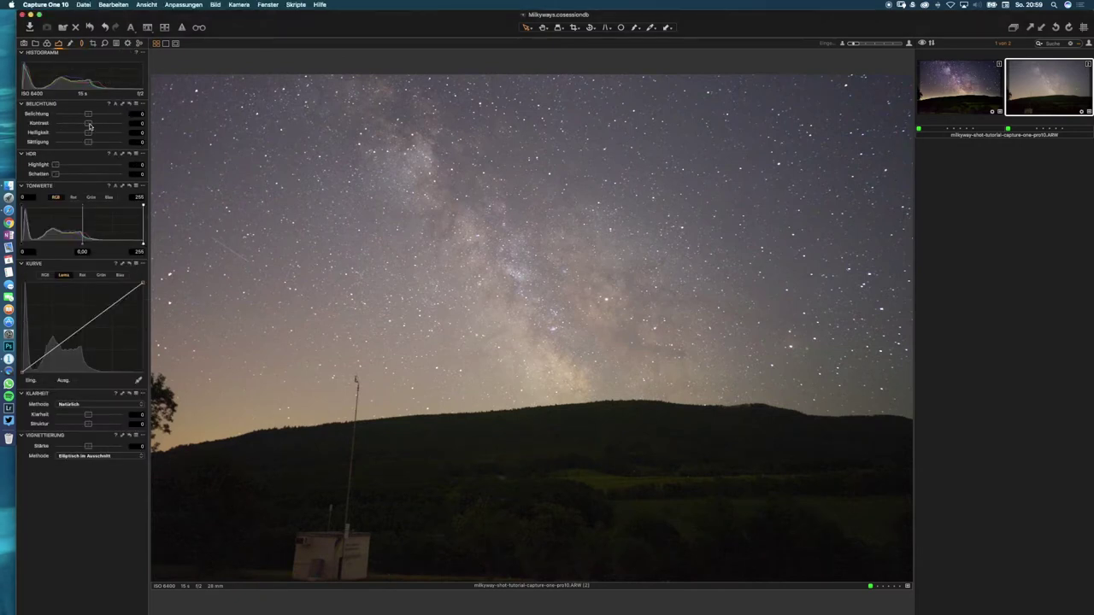
drag(90, 125, 109, 127)
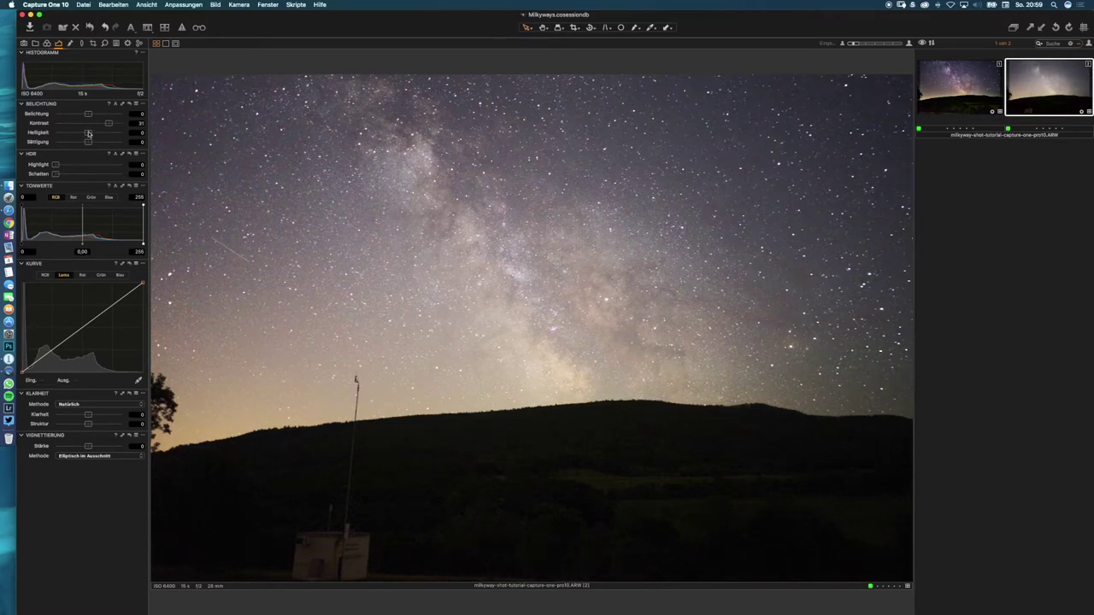
drag(88, 134, 82, 134)
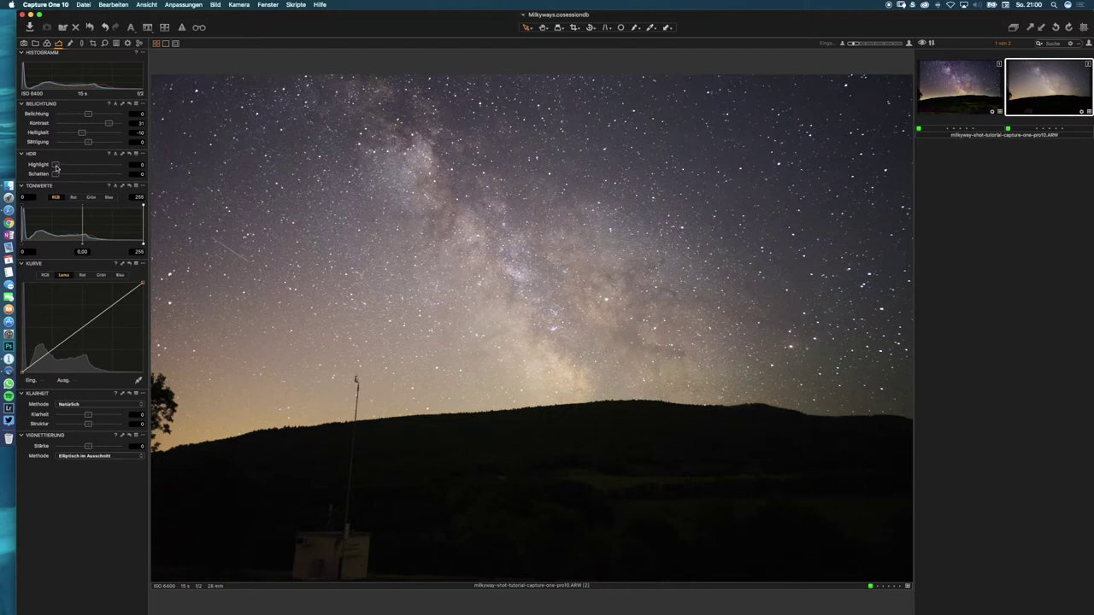
drag(56, 167, 129, 168)
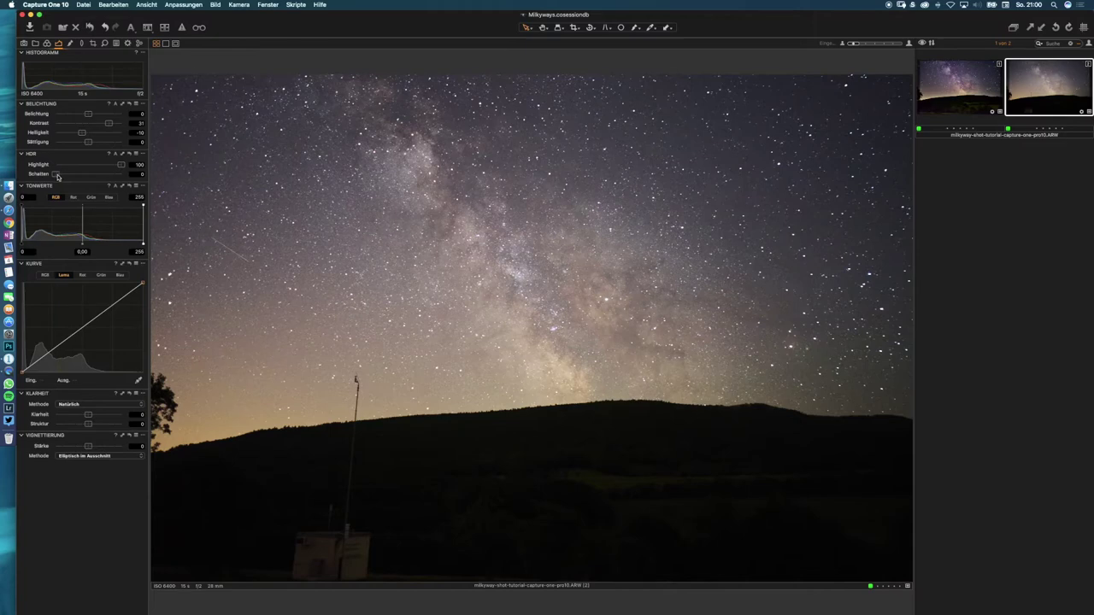
Lift the HDR Schatten slider to 30 to reveal hillside detail.
drag(57, 176, 79, 176)
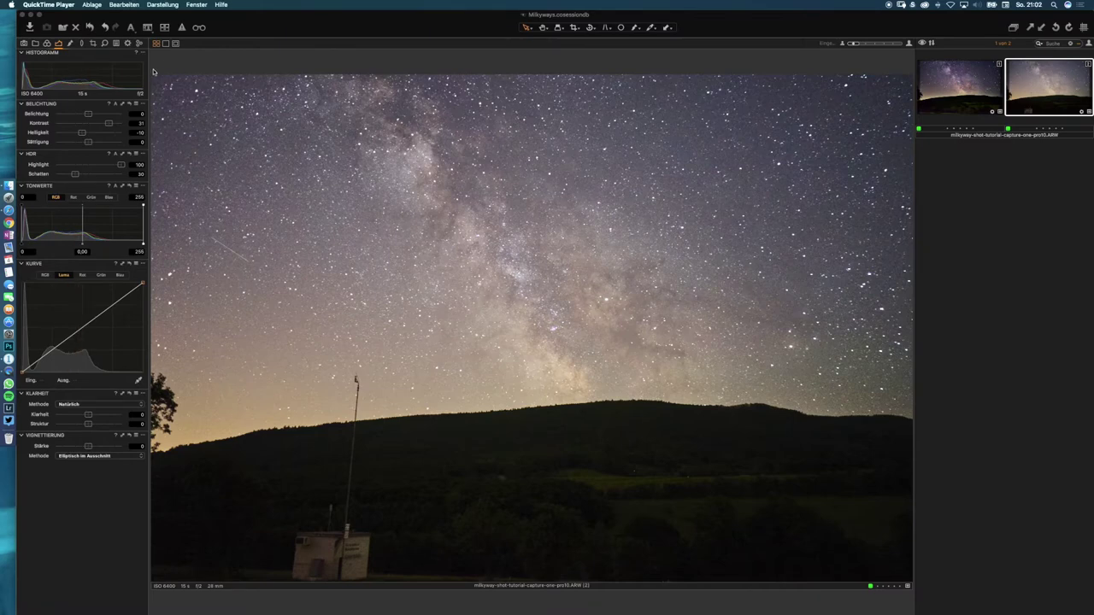
click(158, 70)
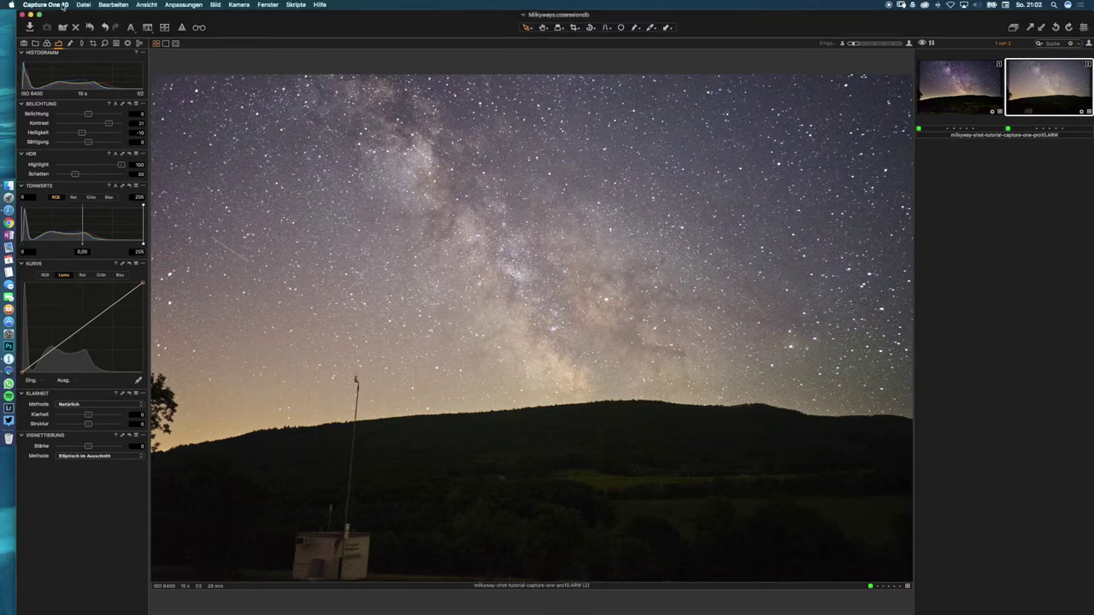
click(63, 5)
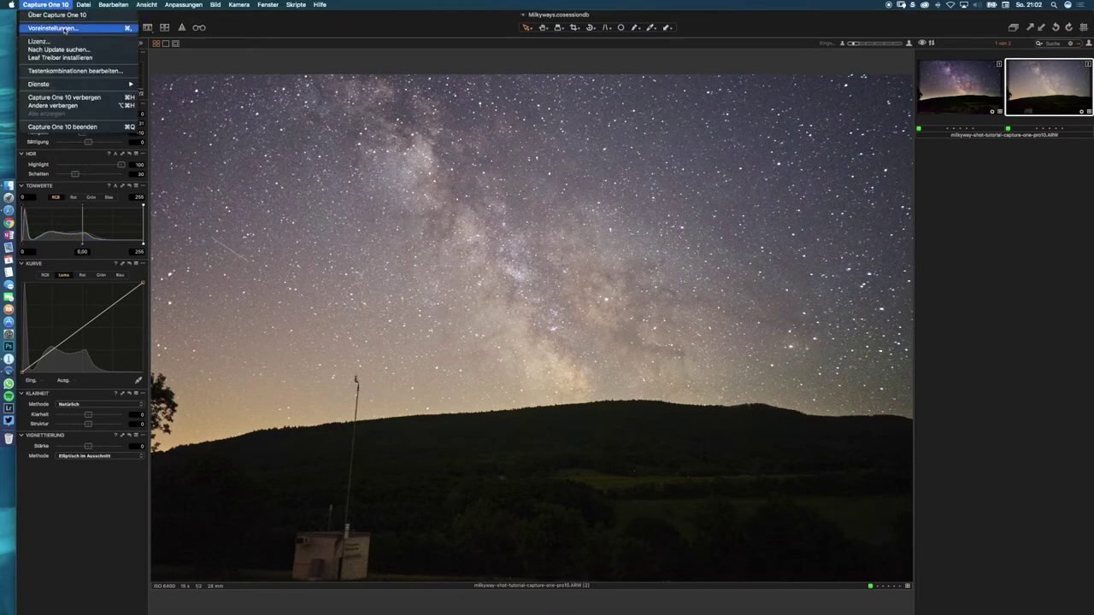
click(64, 29)
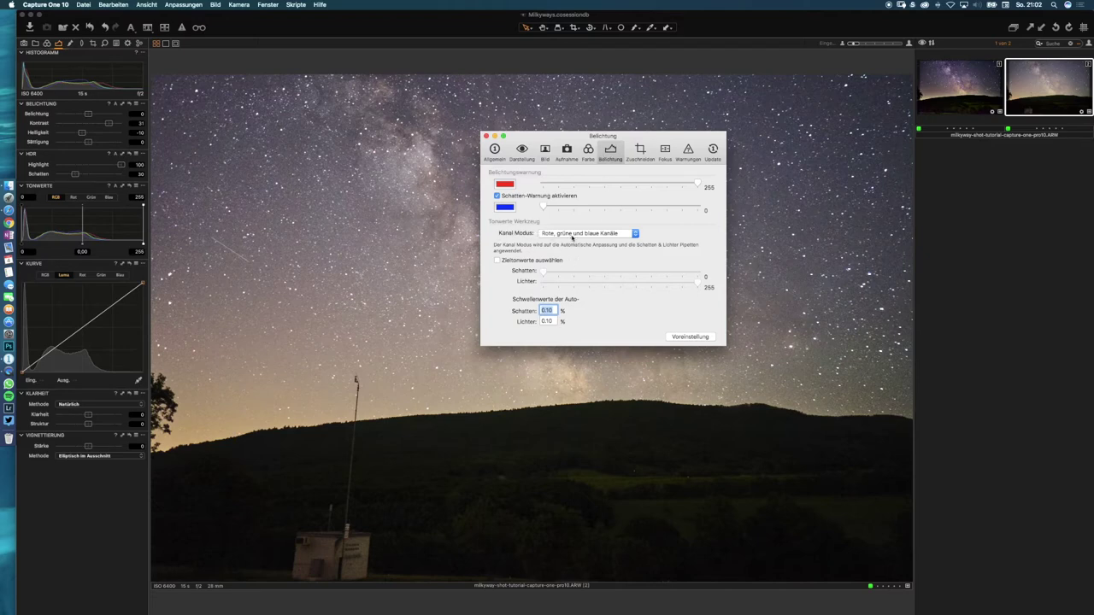
click(573, 234)
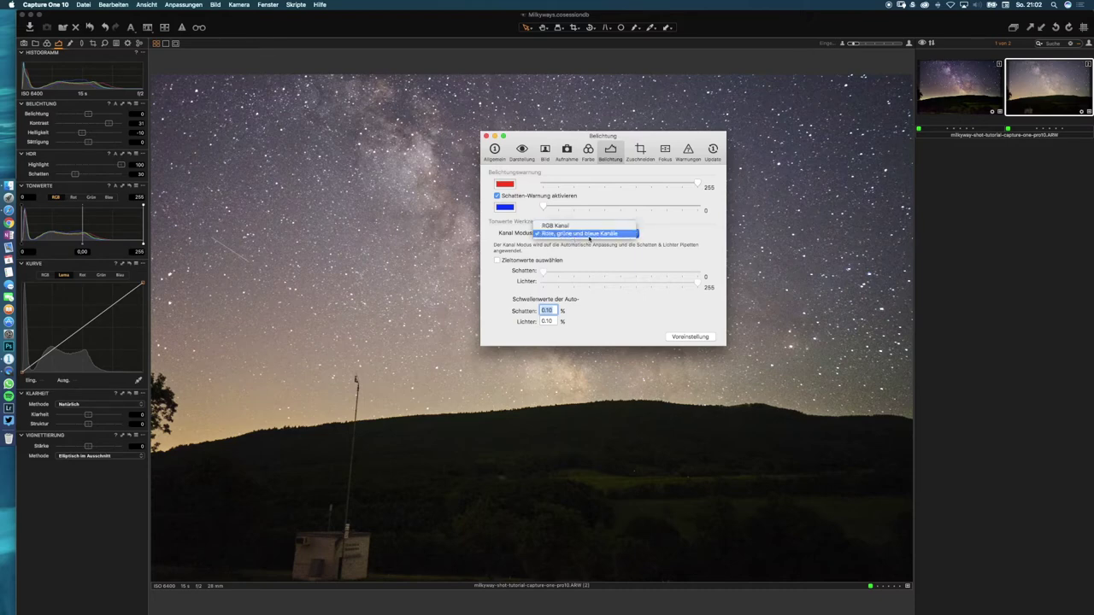
click(576, 235)
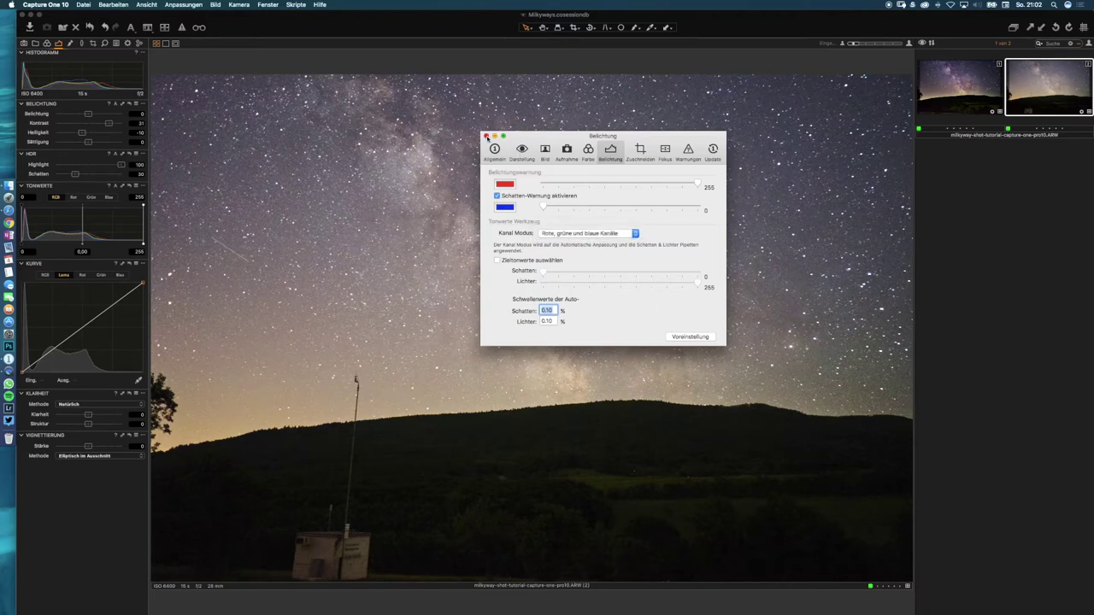
click(486, 137)
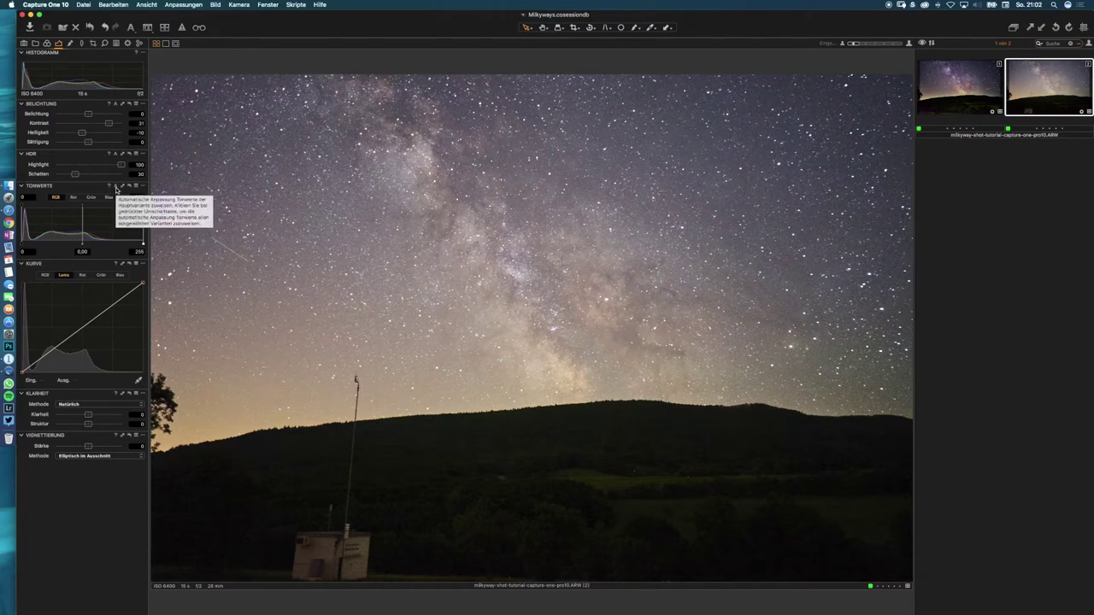
Apply automatic levels with separate RGB channels via the Tonwerte auto button.
click(117, 188)
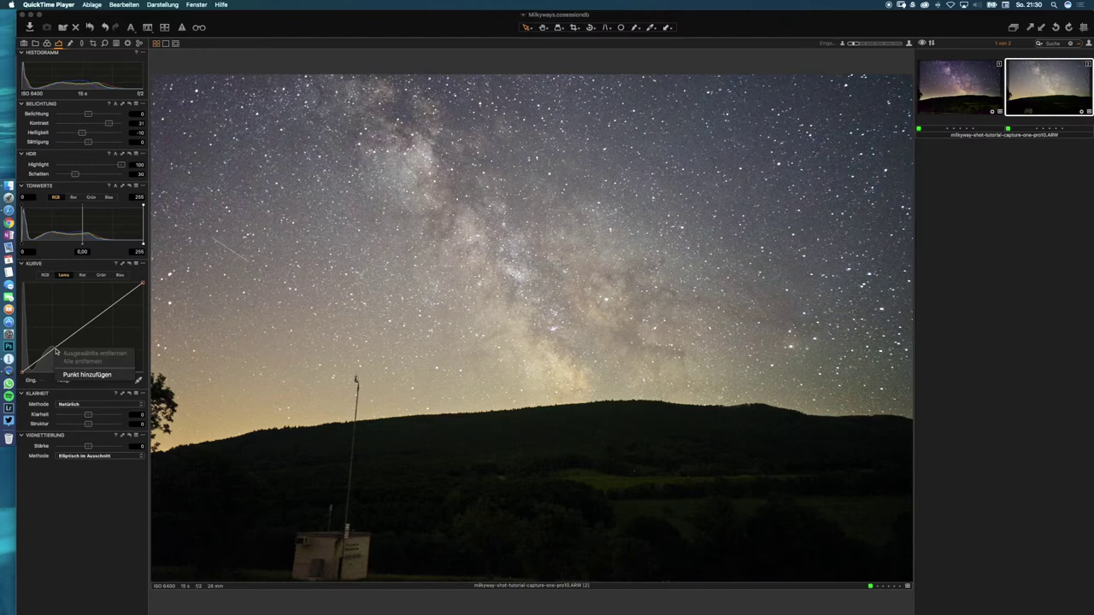
click(52, 351)
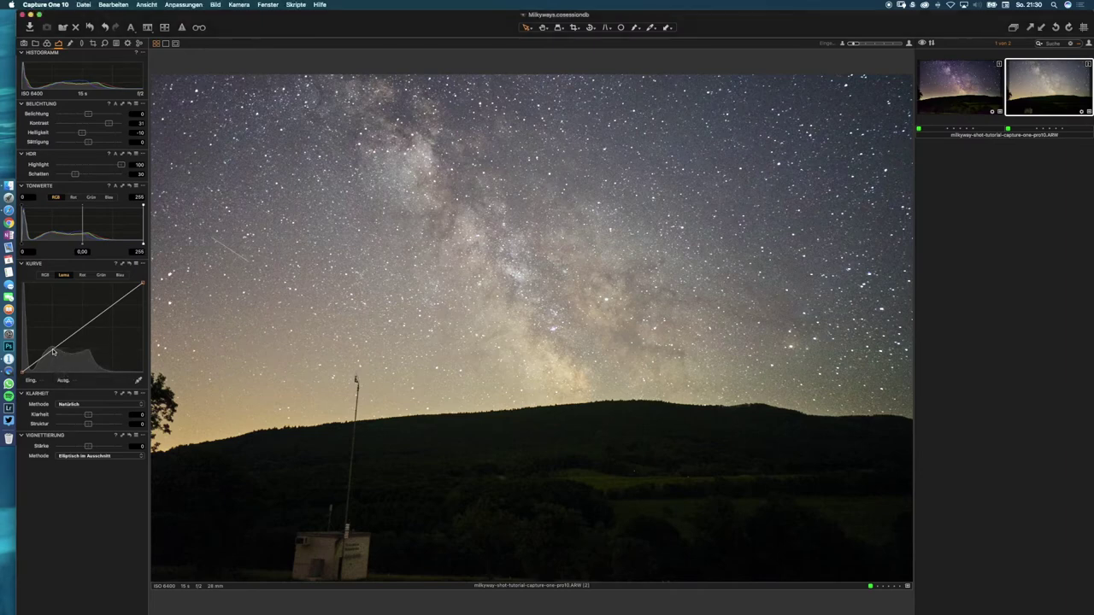
Add two Luma curve points, pulling the shadow point down and the highlight point slightly up.
click(52, 350)
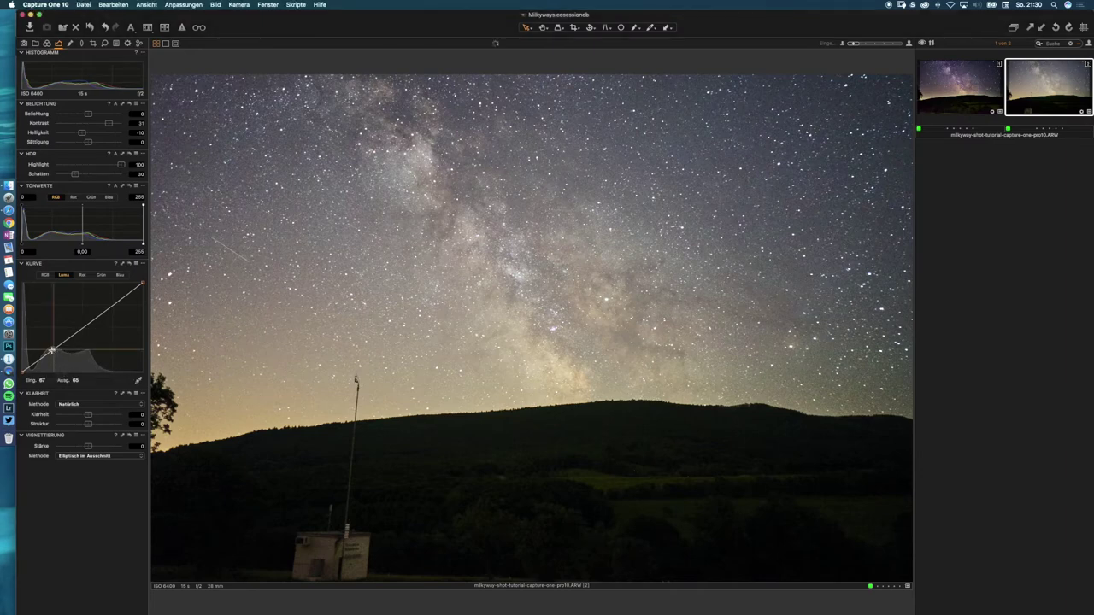
click(113, 306)
drag(52, 350, 51, 359)
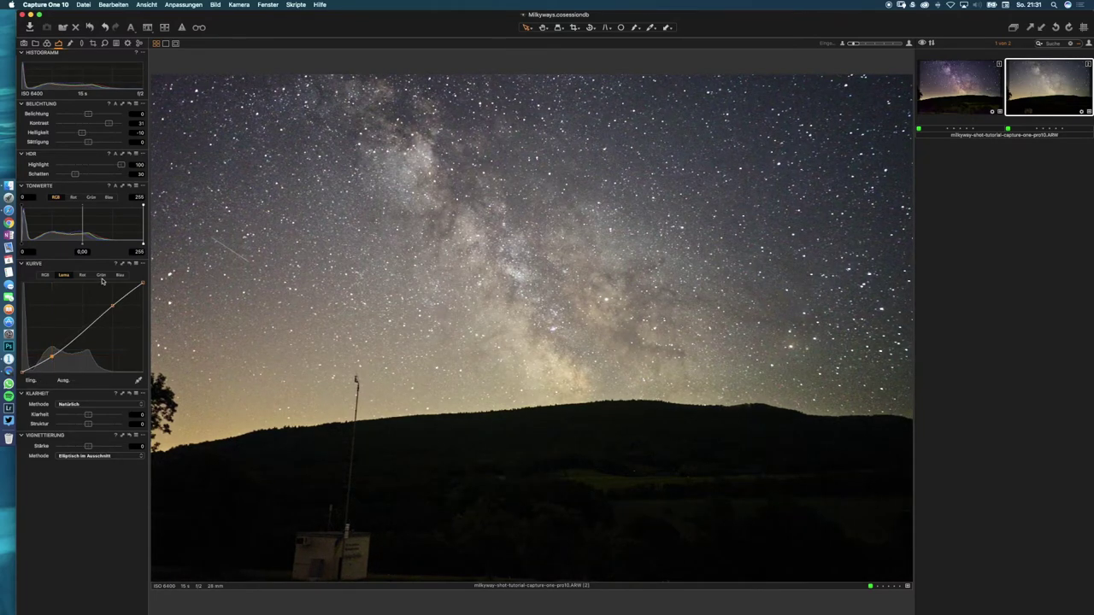
click(112, 305)
drag(112, 306, 112, 303)
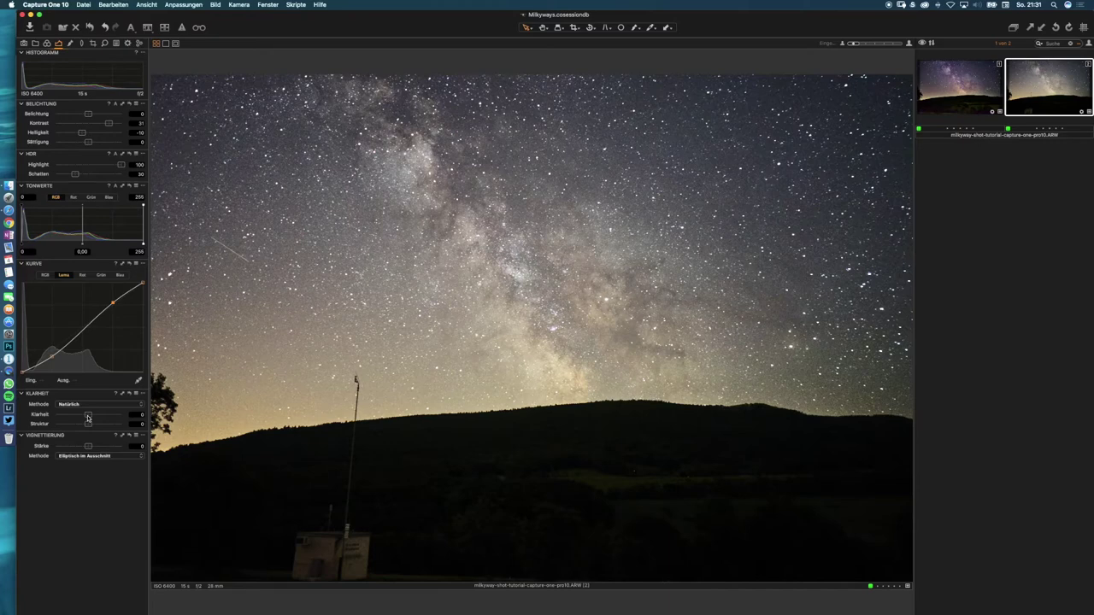
drag(88, 417, 93, 418)
Raise Struktur in the Klarheit tool, then ease it back to 14.
drag(90, 427, 95, 426)
drag(95, 428, 94, 427)
Set the vignette to about 0,42 and push overall saturation to 100.
drag(89, 448, 92, 448)
drag(92, 448, 95, 449)
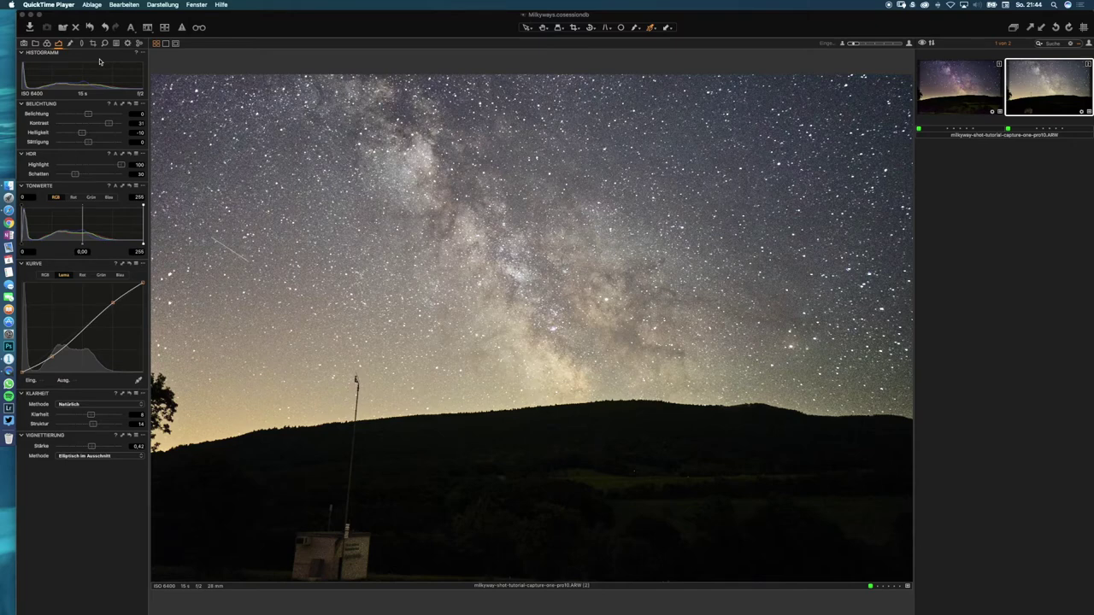
click(87, 143)
drag(88, 144, 126, 147)
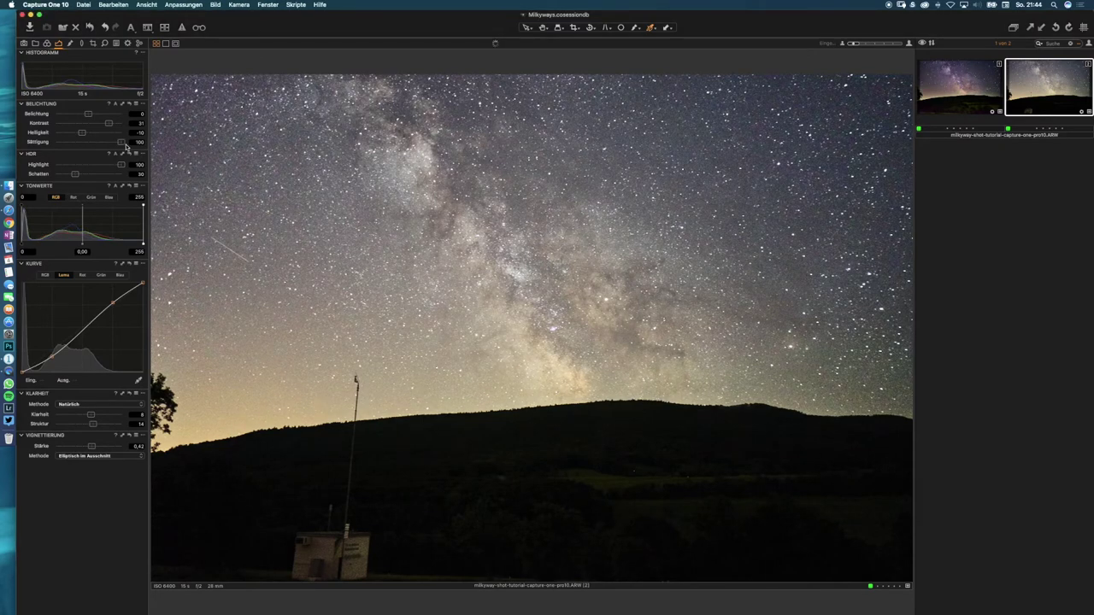
Sample the purple sky in the Color Editor and set its hue to about -10,6 and saturation to 24,91.
click(47, 42)
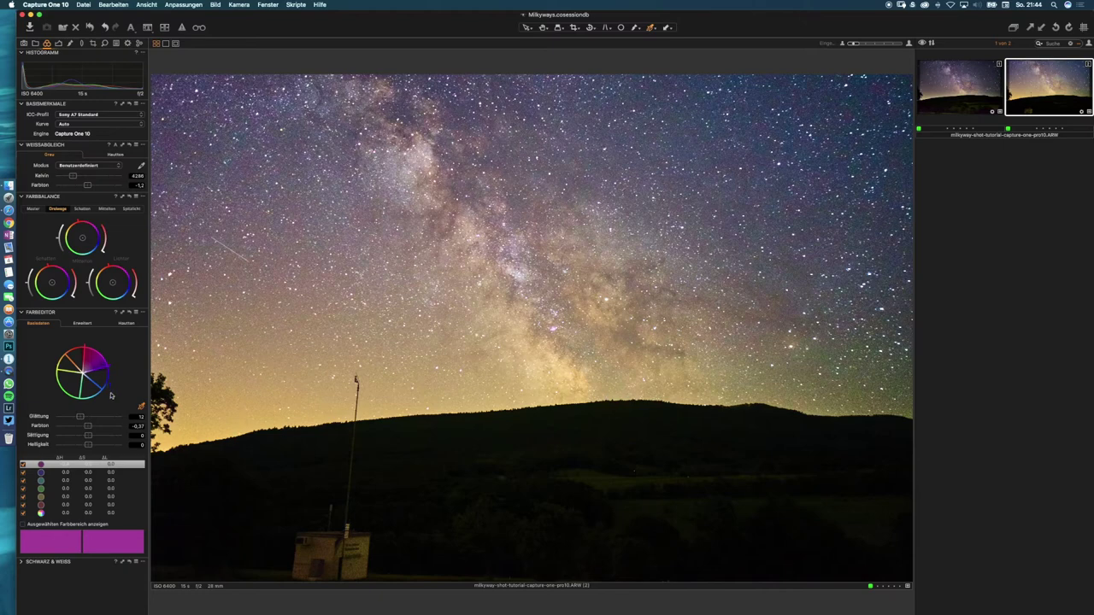
click(140, 408)
click(90, 526)
mouse_move(89, 430)
mouse_down()
mouse_move(73, 429)
mouse_move(107, 433)
mouse_move(71, 429)
mouse_up()
drag(91, 439, 102, 439)
click(90, 447)
click(65, 525)
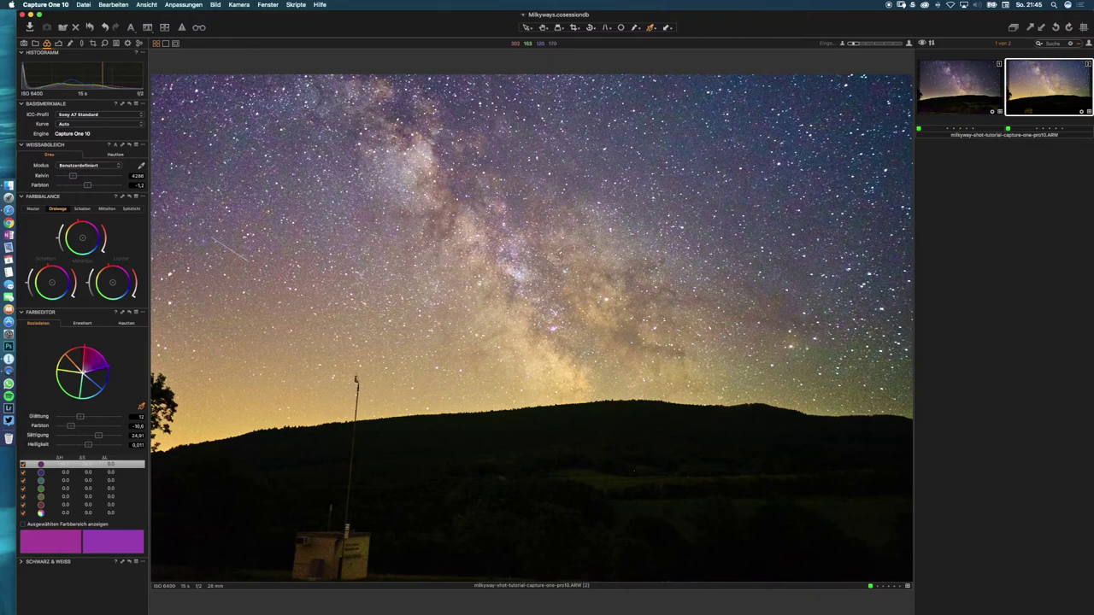
Select the red/pink sky range and set its hue to -9,35 and saturation to 22,23.
click(554, 256)
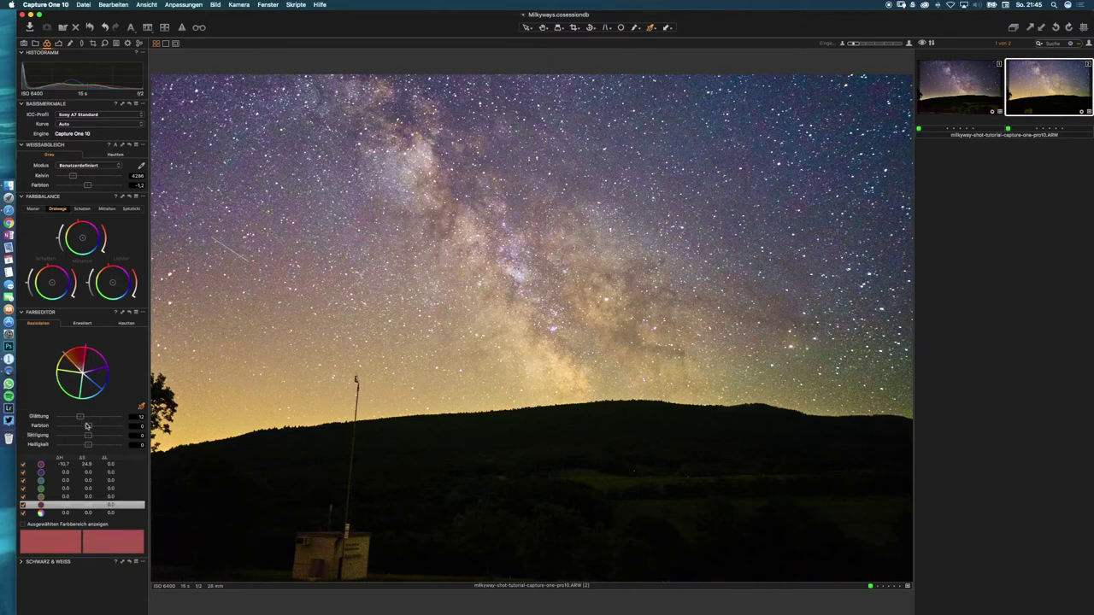
click(86, 524)
drag(87, 427, 80, 428)
mouse_move(80, 428)
mouse_down()
mouse_move(94, 429)
mouse_move(72, 429)
mouse_up()
drag(72, 429, 71, 430)
drag(92, 438, 100, 438)
drag(101, 435, 98, 438)
Turn off the selected-range preview and return overall saturation to 0 in the Exposure tools.
click(90, 524)
click(58, 43)
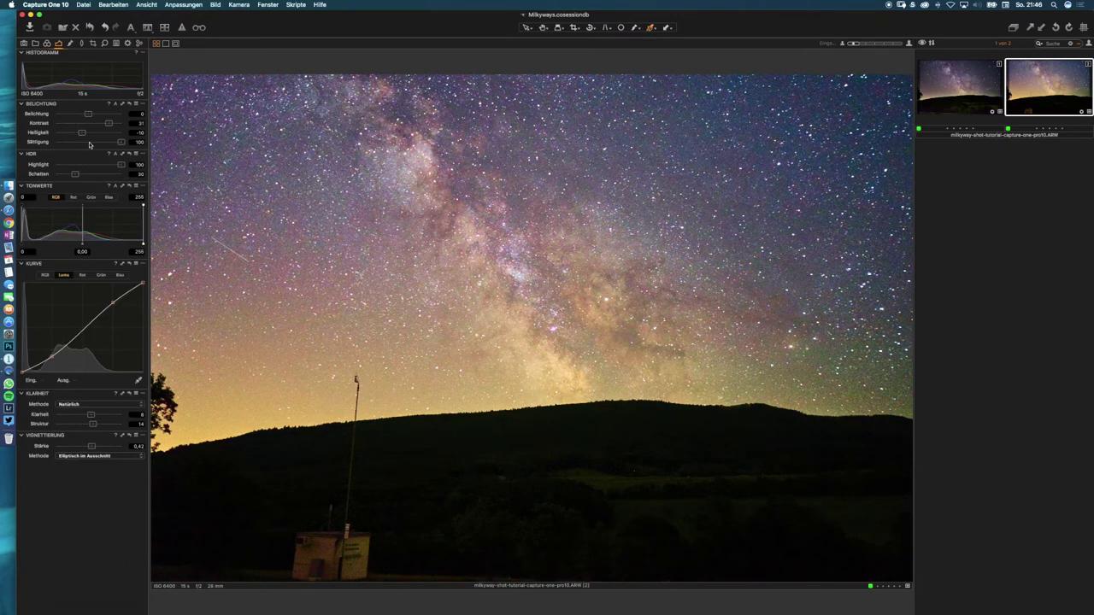
click(89, 143)
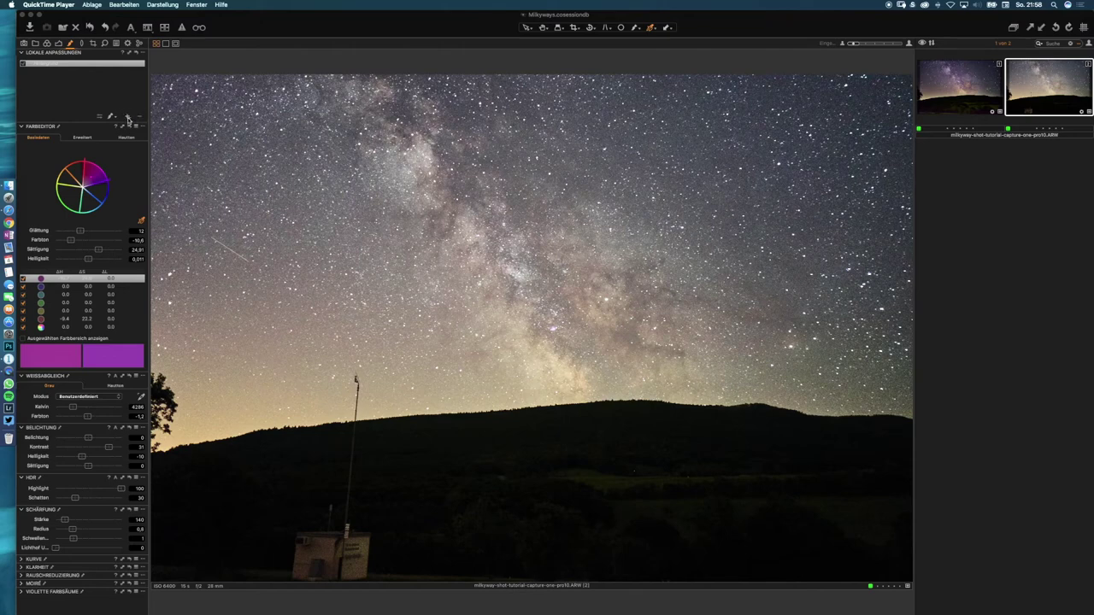
Add a new local adjustment layer named 'Mountain'.
click(127, 118)
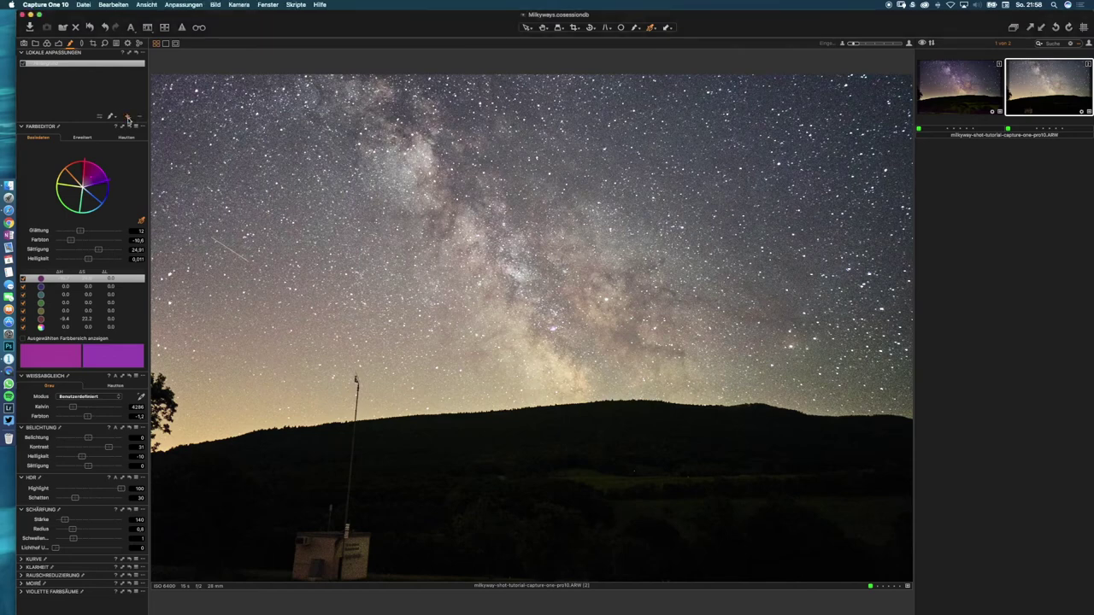
click(128, 118)
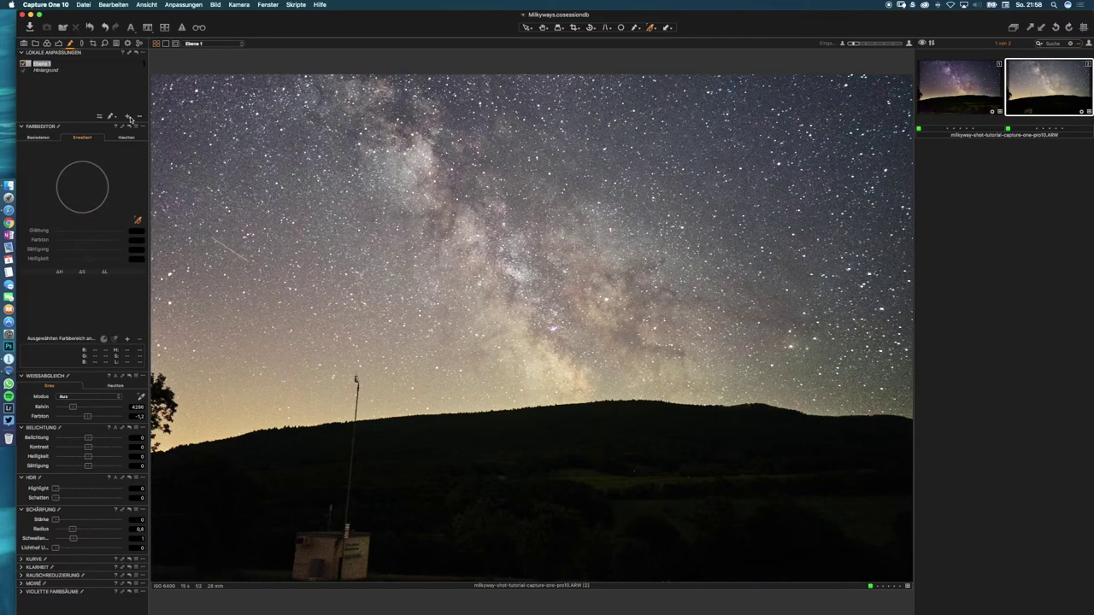
text(Mountain)
key(Return)
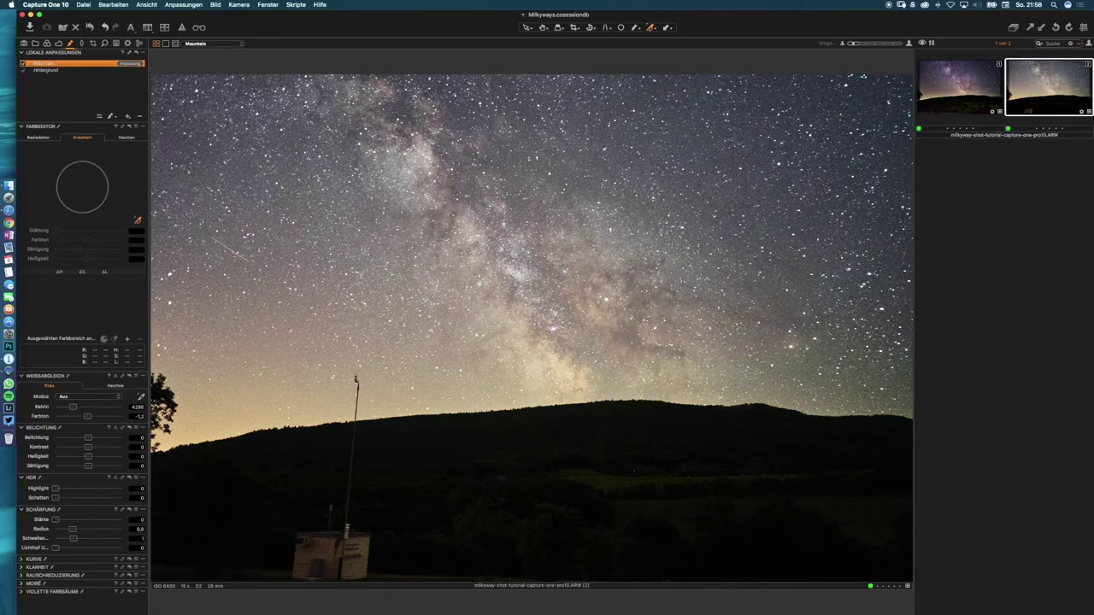
Draw a gradient mask from the image bottom up over the lower hillside, then hide the overlay.
click(110, 116)
click(116, 119)
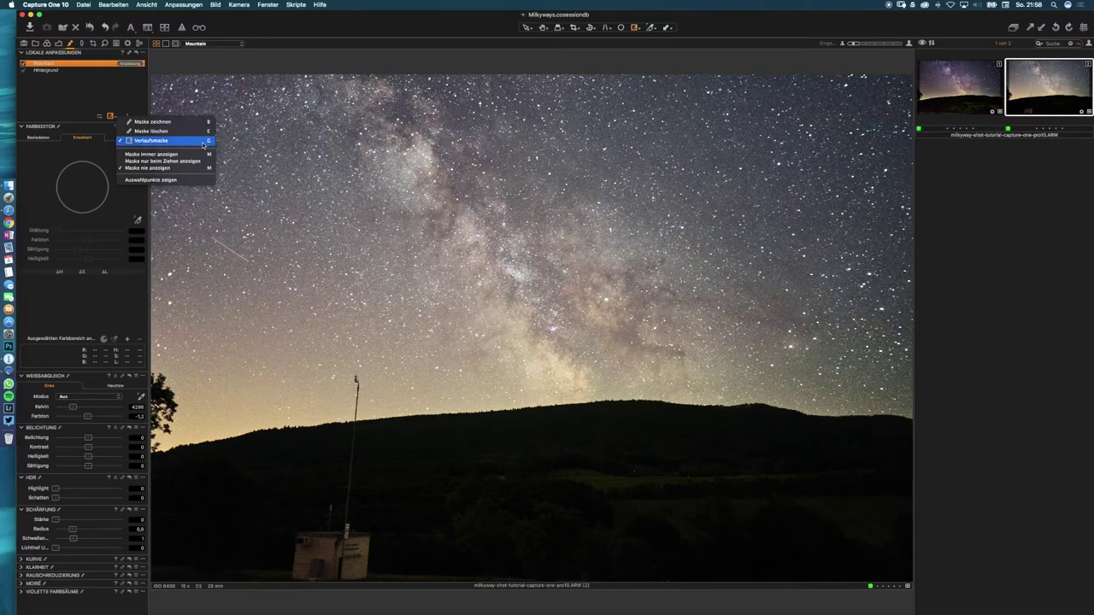
click(517, 578)
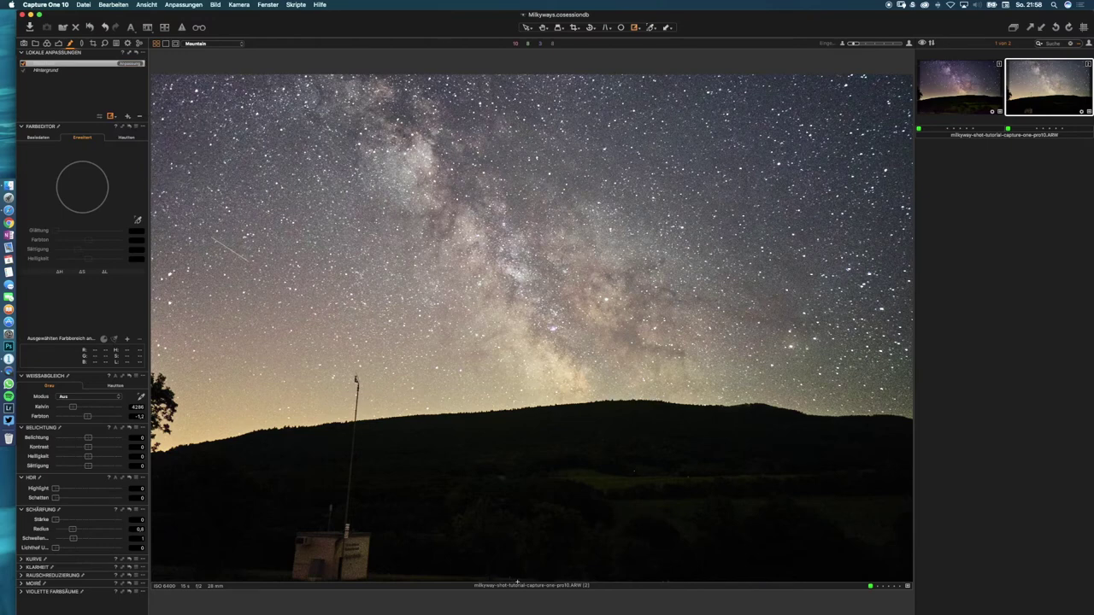
drag(518, 578, 517, 332)
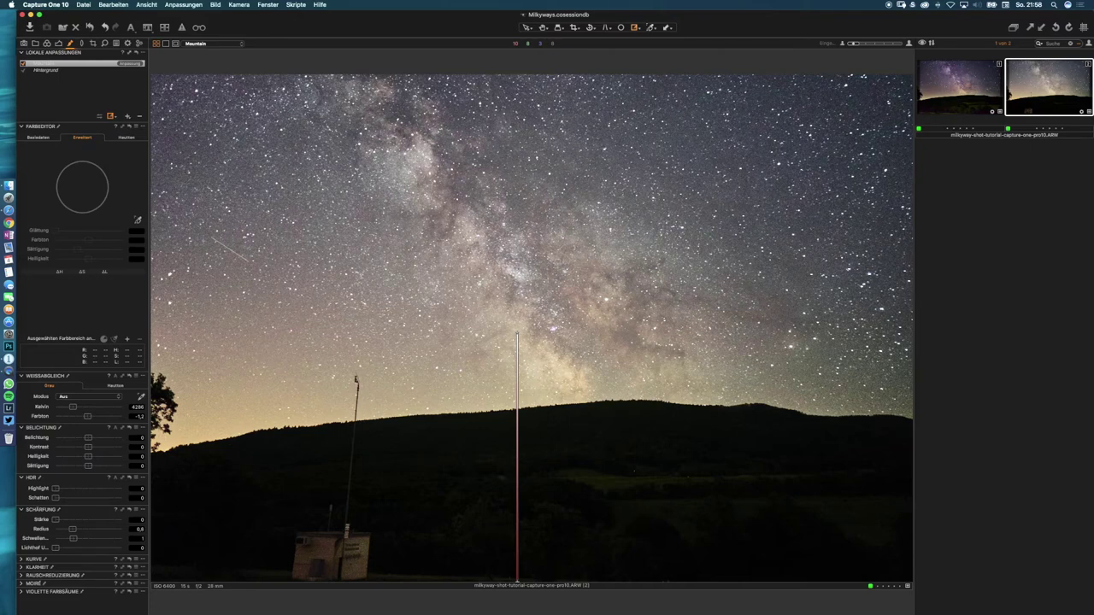
drag(517, 332, 517, 331)
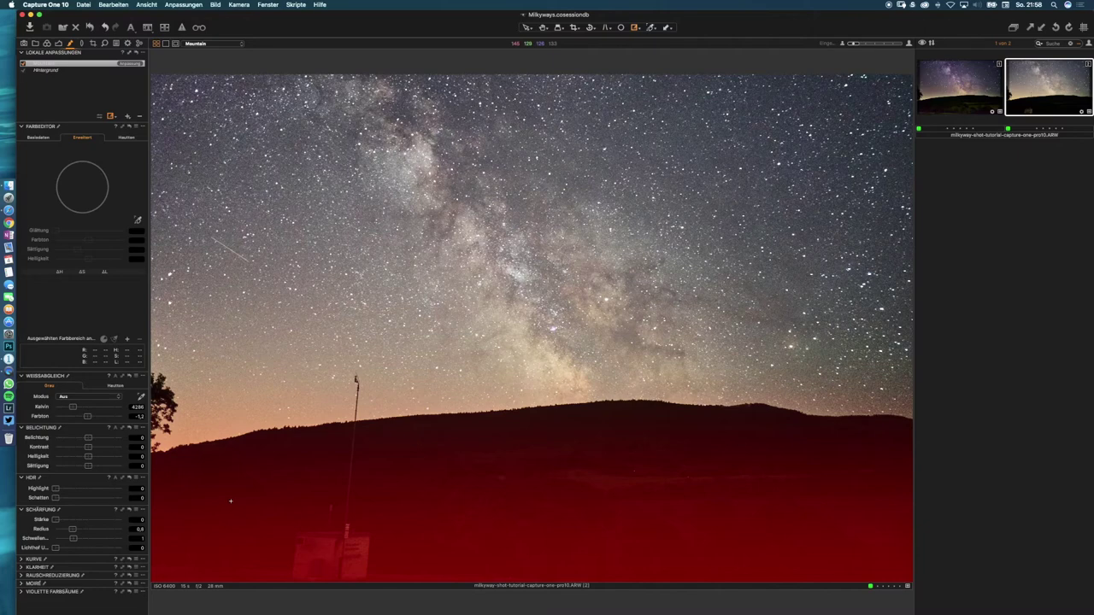
key(m)
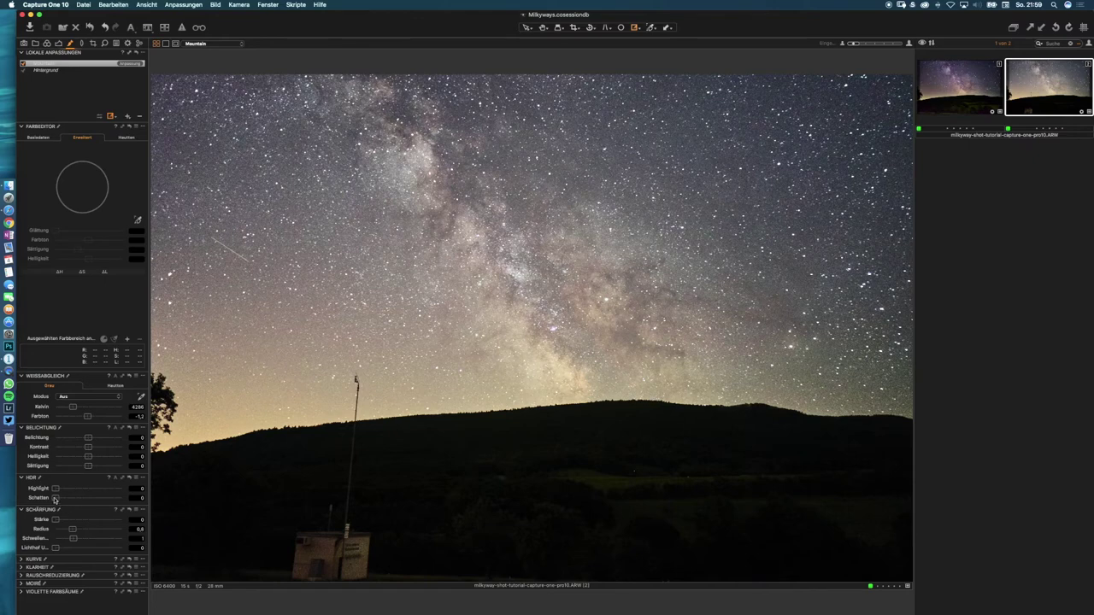
On the Mountain layer, lift HDR shadows to 25 and brightness to 22.
drag(55, 500, 69, 501)
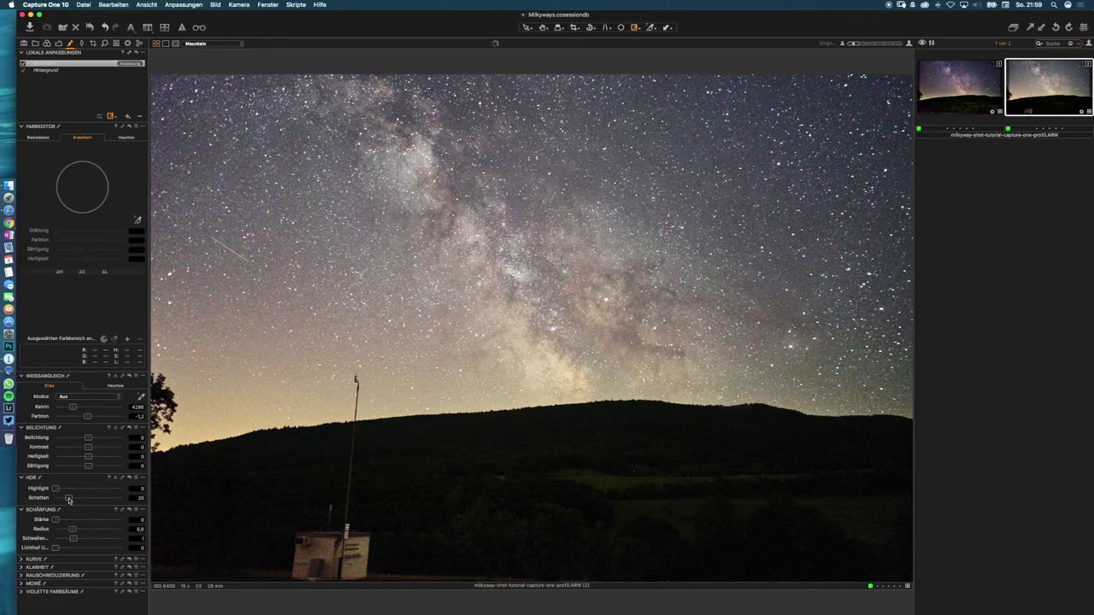
drag(70, 501, 73, 501)
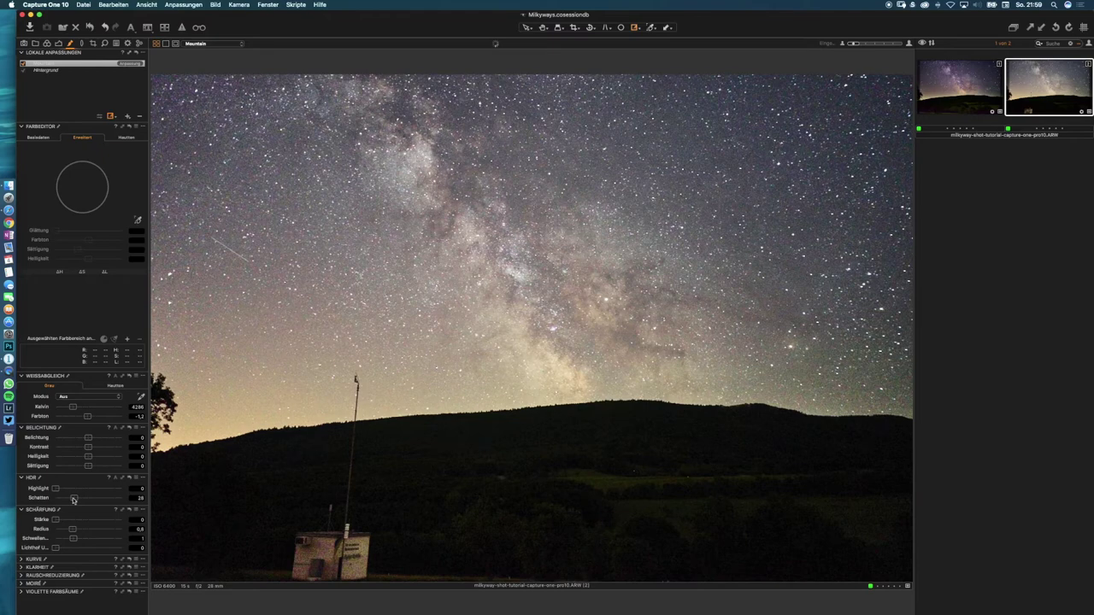
drag(75, 500, 71, 500)
drag(88, 459, 99, 460)
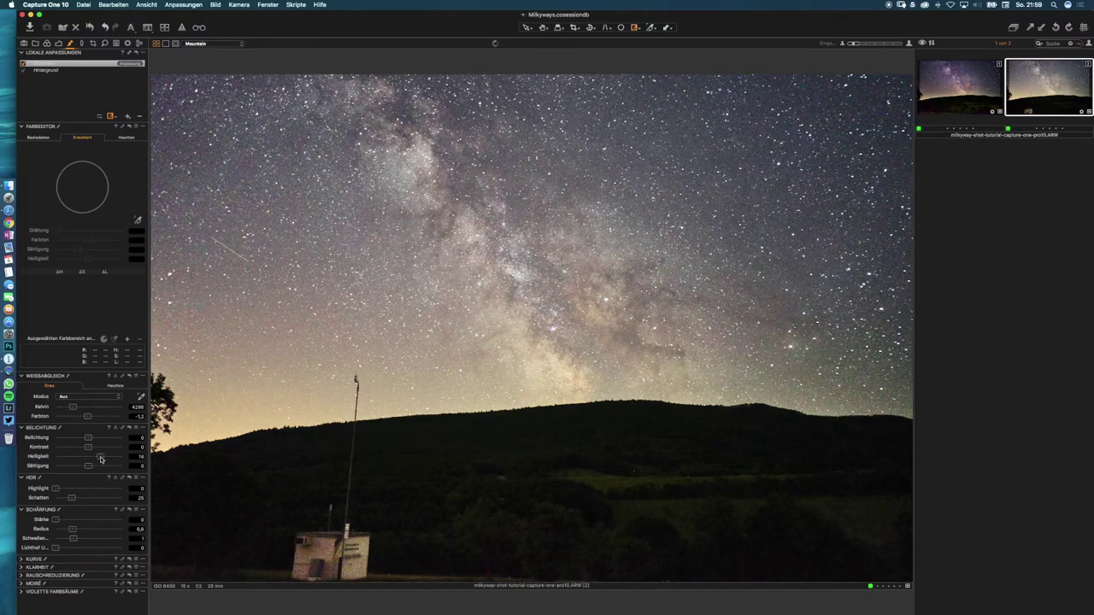
drag(100, 460, 102, 460)
drag(102, 460, 103, 461)
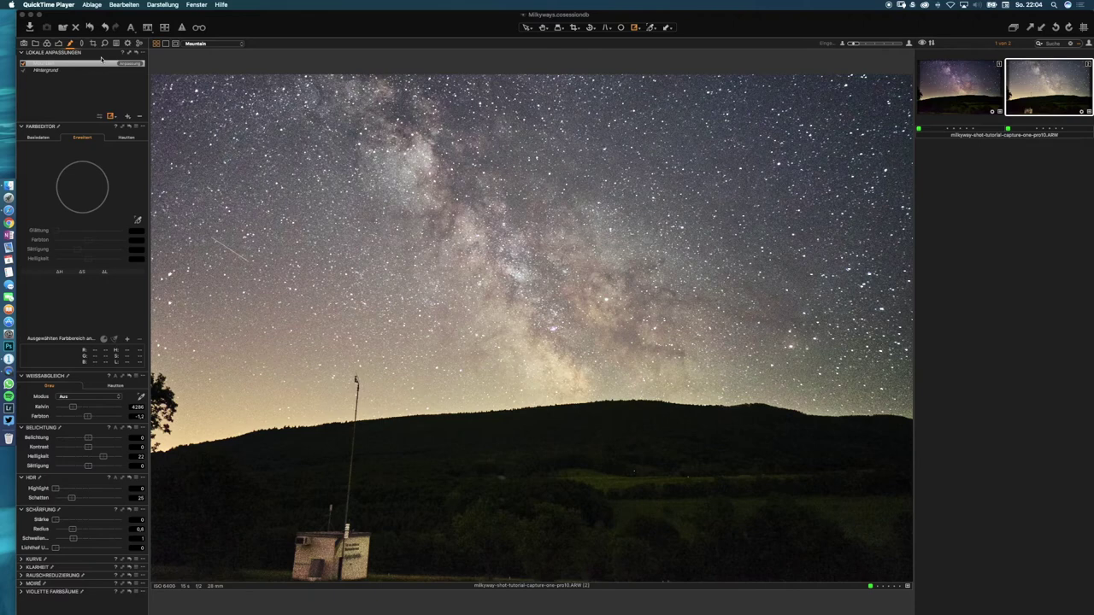
click(131, 119)
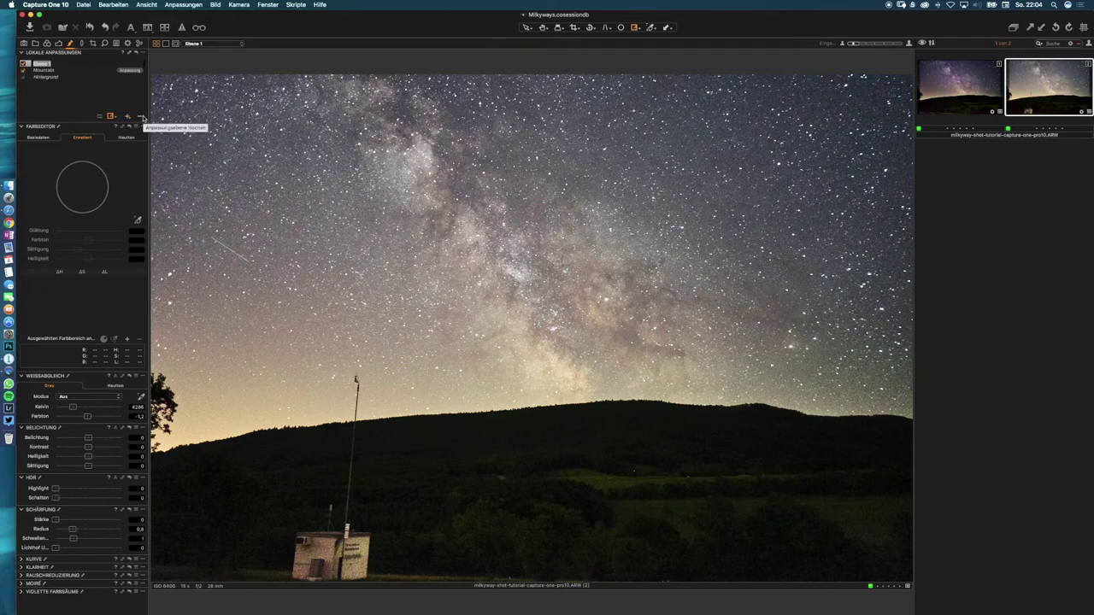
Name the new adjustment layer 'sky left'.
key(BackSpace)
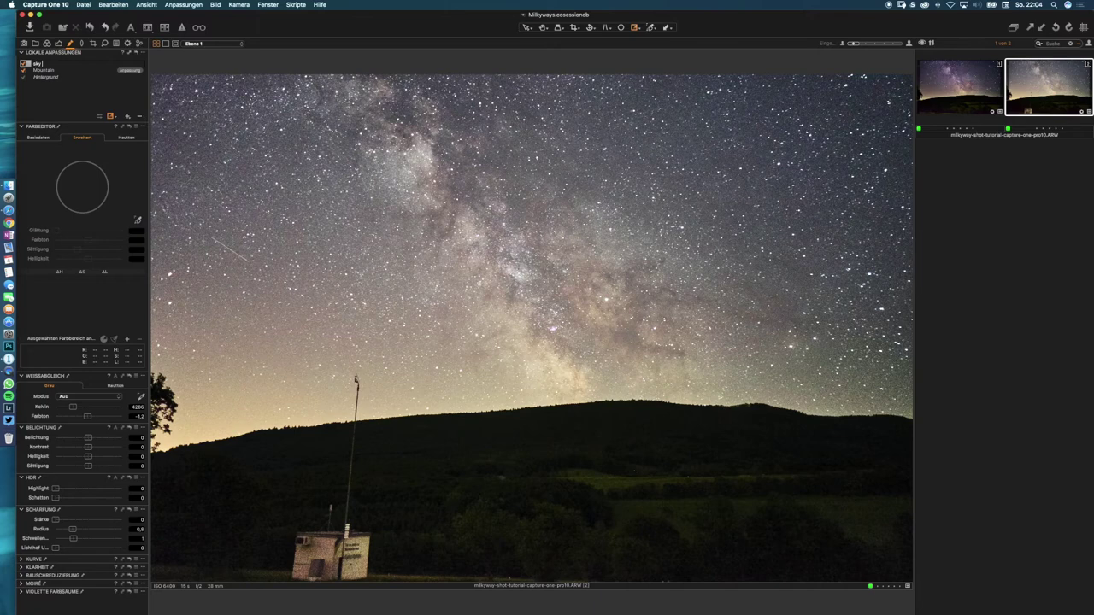
text(sky left)
key(Return)
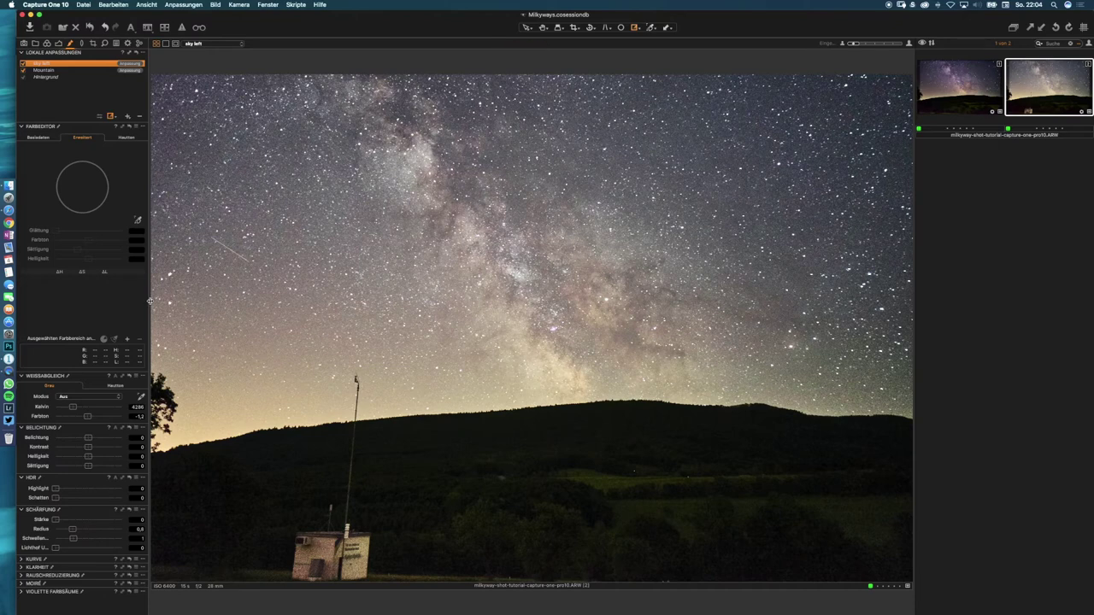
Mask the left sky with a gradient from the left edge, then brush it past the hut.
drag(152, 299, 500, 141)
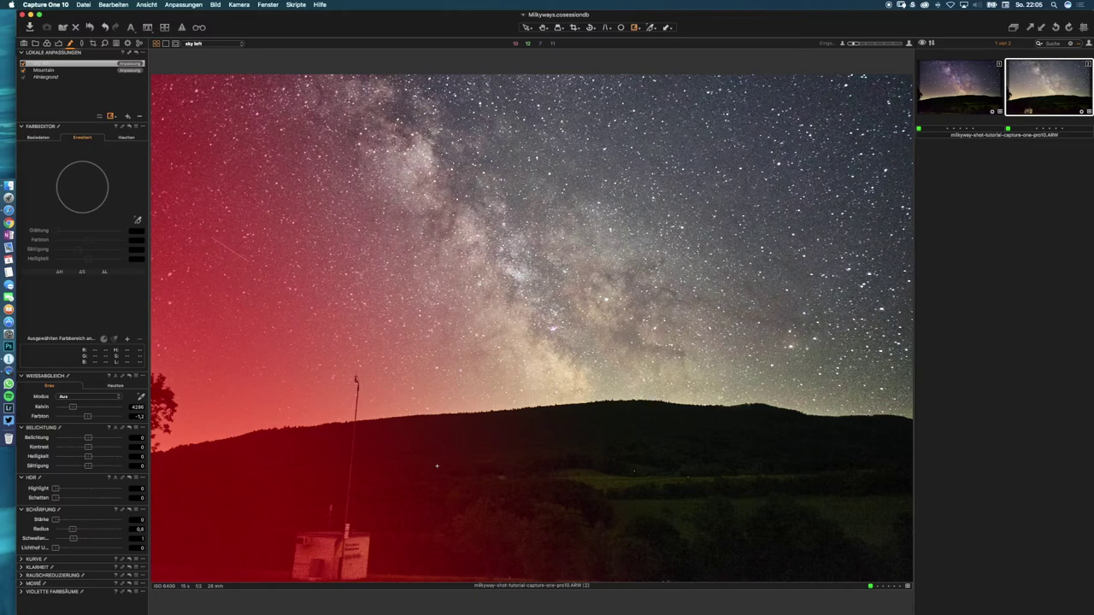
key(b)
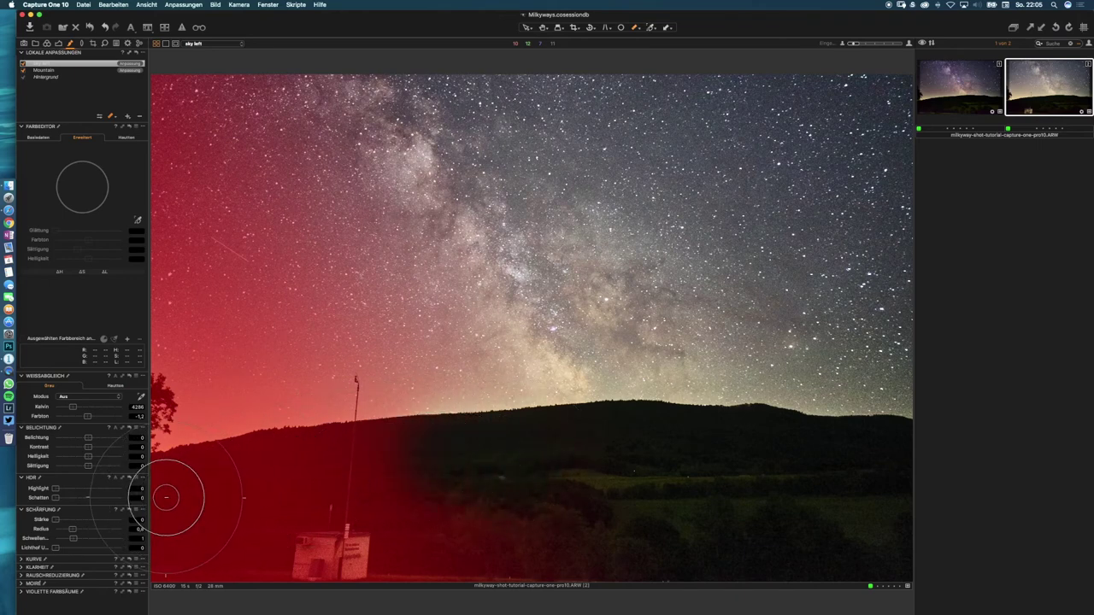
mouse_move(183, 556)
mouse_down()
mouse_move(269, 574)
mouse_move(393, 552)
mouse_move(499, 558)
mouse_move(451, 540)
mouse_move(360, 554)
mouse_move(190, 553)
mouse_move(427, 565)
mouse_move(420, 554)
mouse_move(494, 555)
mouse_move(418, 542)
mouse_move(211, 546)
mouse_move(534, 543)
mouse_move(352, 537)
mouse_move(242, 574)
mouse_move(343, 536)
mouse_move(412, 539)
mouse_move(263, 555)
mouse_move(304, 533)
mouse_move(432, 530)
mouse_move(281, 542)
mouse_move(453, 519)
mouse_move(549, 564)
mouse_move(559, 516)
mouse_move(409, 502)
mouse_move(572, 552)
mouse_move(583, 592)
mouse_move(644, 571)
mouse_move(662, 543)
mouse_move(552, 504)
mouse_move(602, 552)
mouse_move(629, 557)
mouse_move(586, 565)
mouse_move(602, 587)
mouse_move(614, 570)
mouse_move(571, 571)
mouse_move(621, 590)
mouse_move(885, 528)
mouse_move(814, 592)
mouse_move(782, 596)
mouse_move(244, 505)
mouse_up()
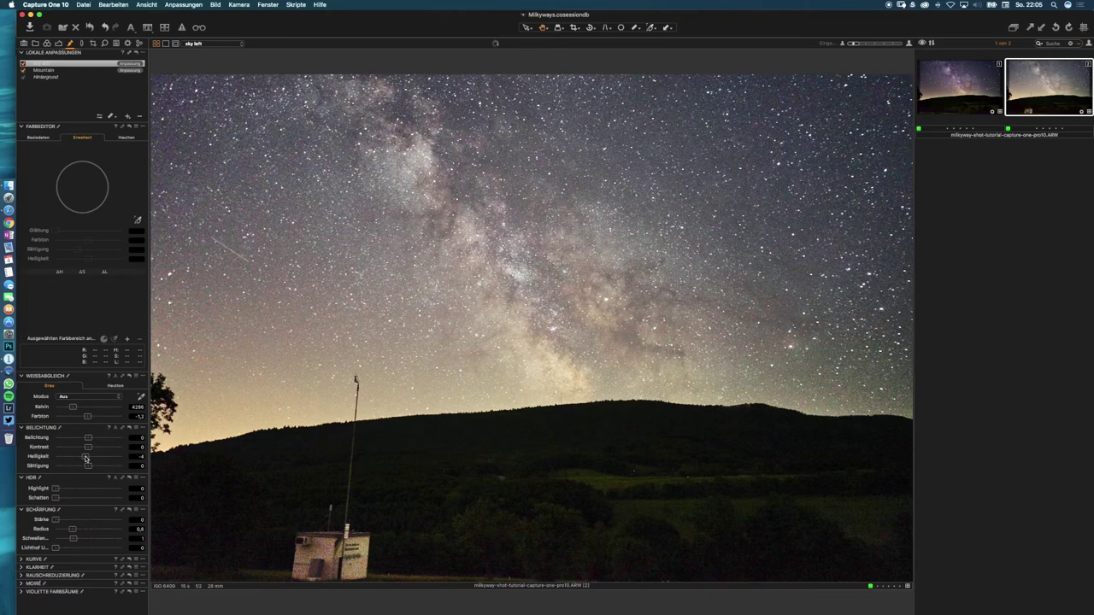
Lower the sky left layer's brightness to about -30.
drag(79, 456, 66, 450)
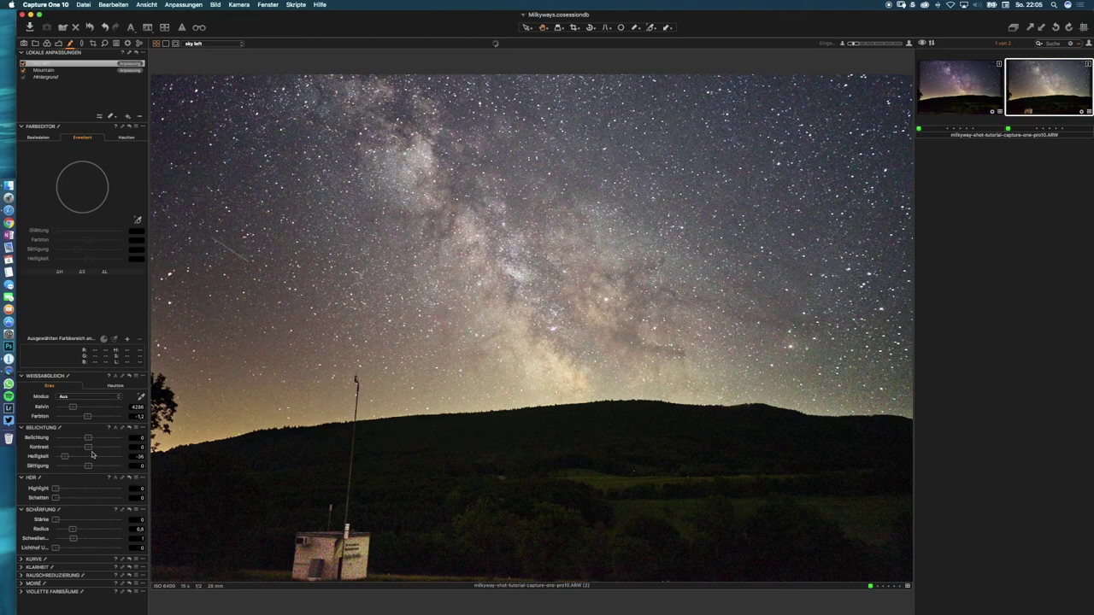
drag(66, 457, 73, 459)
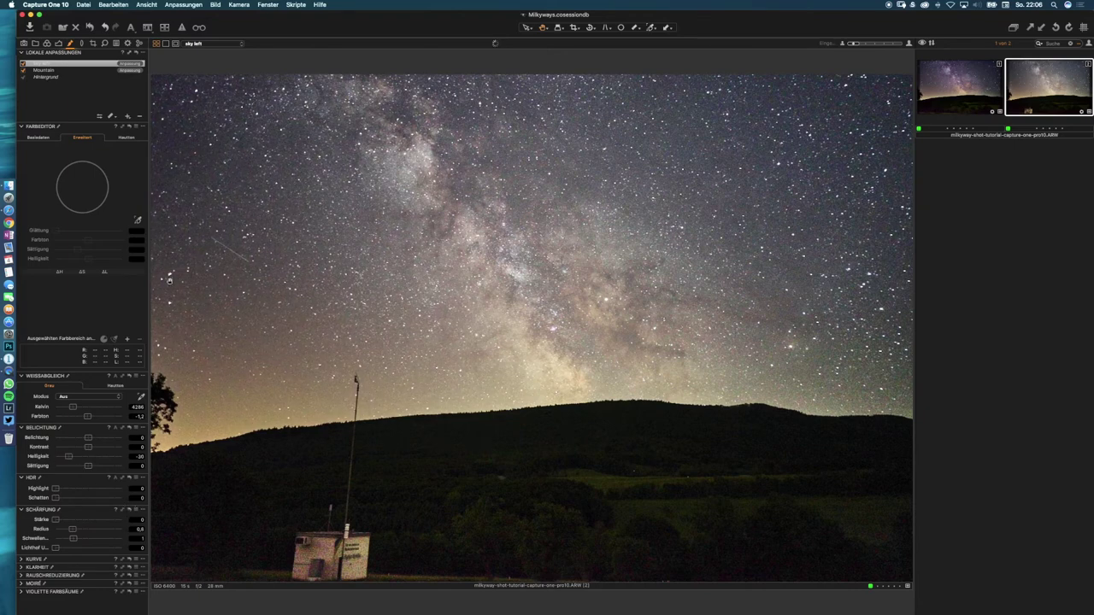
Add a new local adjustment layer named 'sky right'.
click(128, 115)
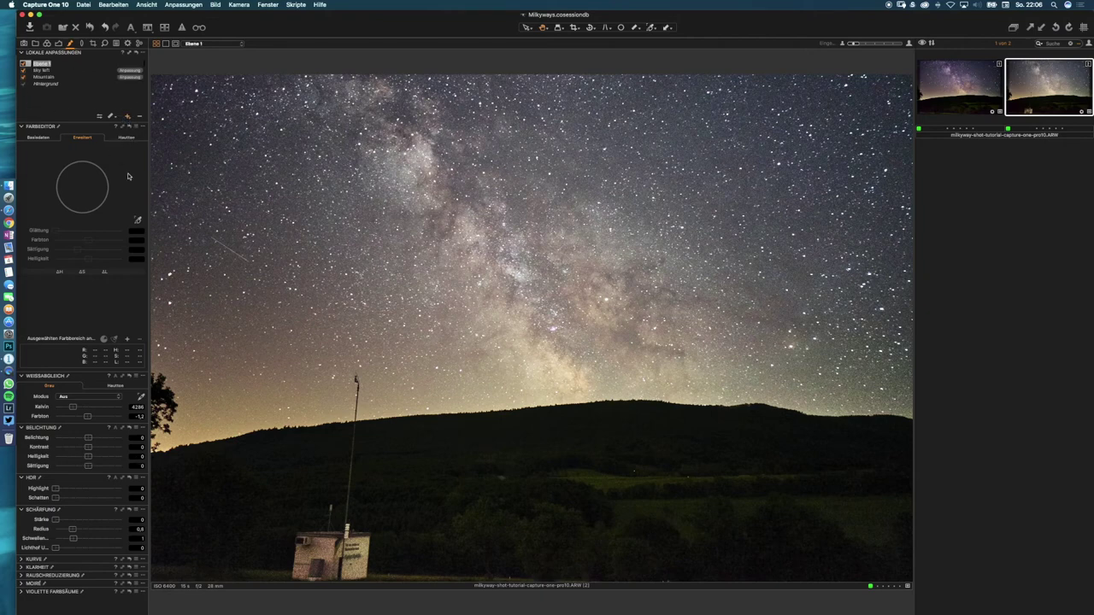
text(sky right)
key(Return)
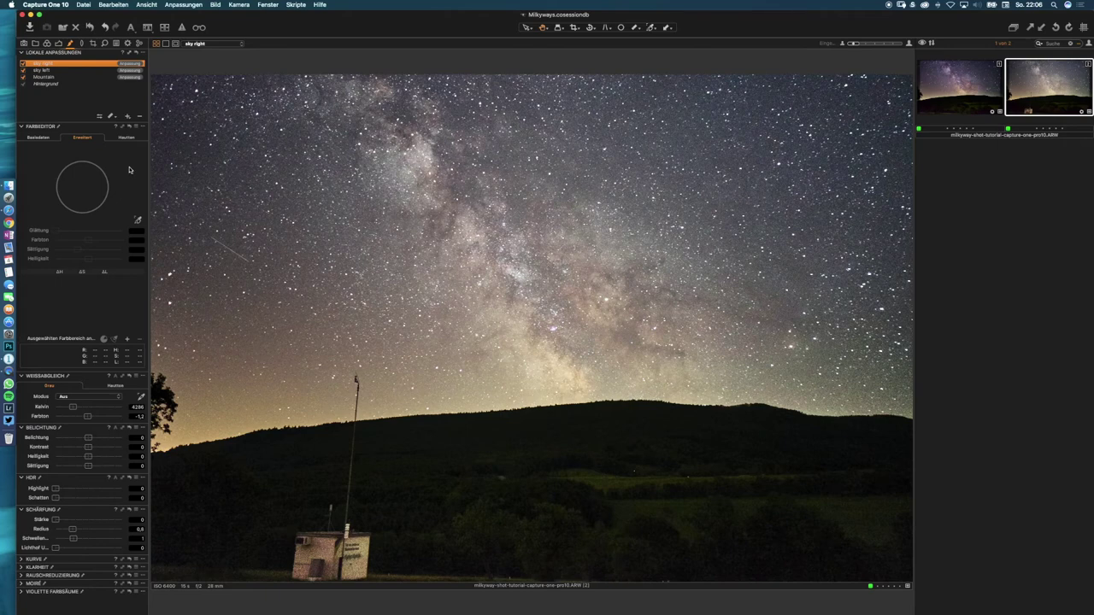
Brush the mask across the right sky, erase it off the ground, and set brightness to -22.
key(b)
mouse_move(821, 77)
mouse_down()
mouse_move(629, 164)
mouse_move(395, 257)
mouse_up()
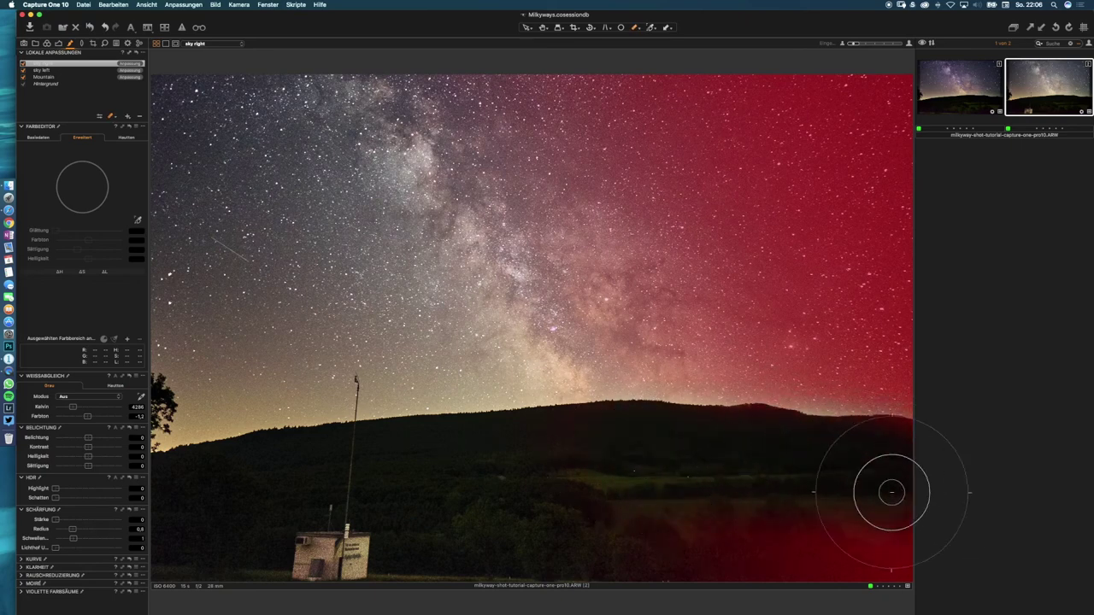
drag(856, 577, 710, 530)
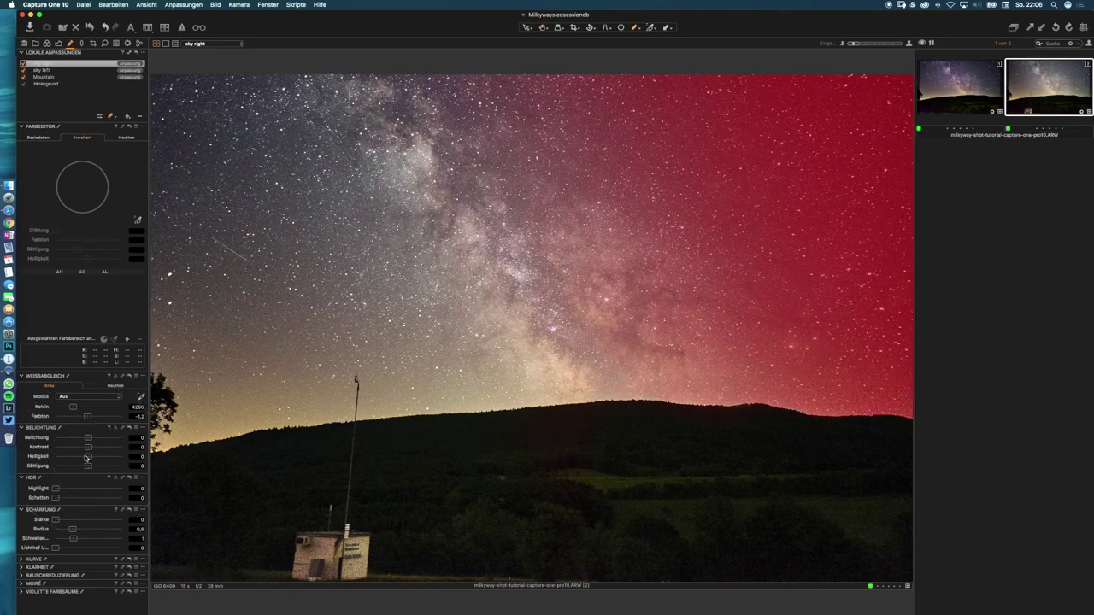
drag(86, 458, 78, 458)
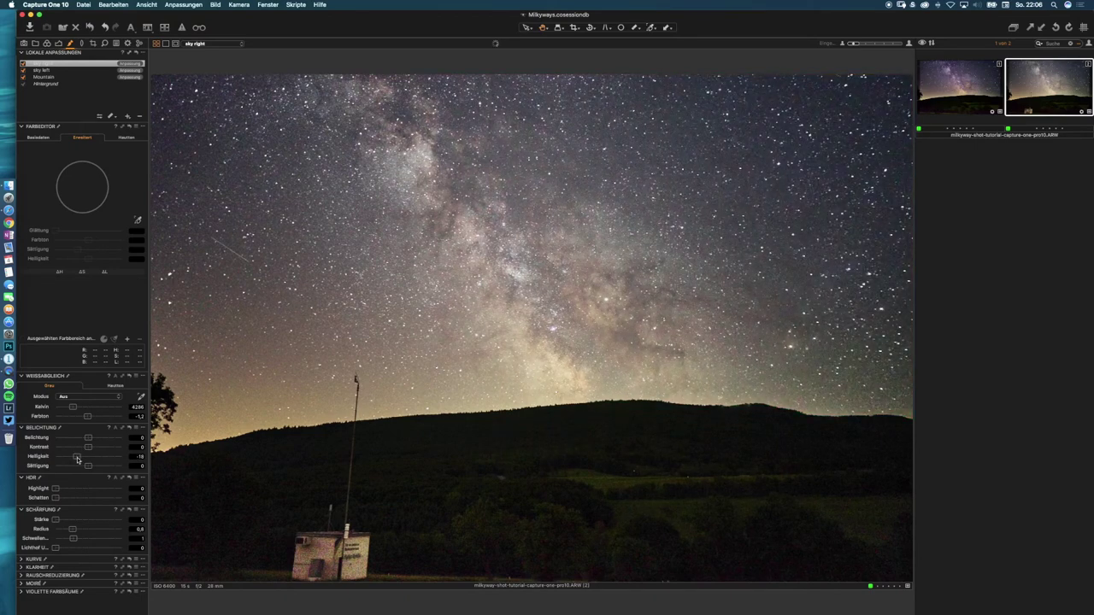
drag(78, 460, 75, 461)
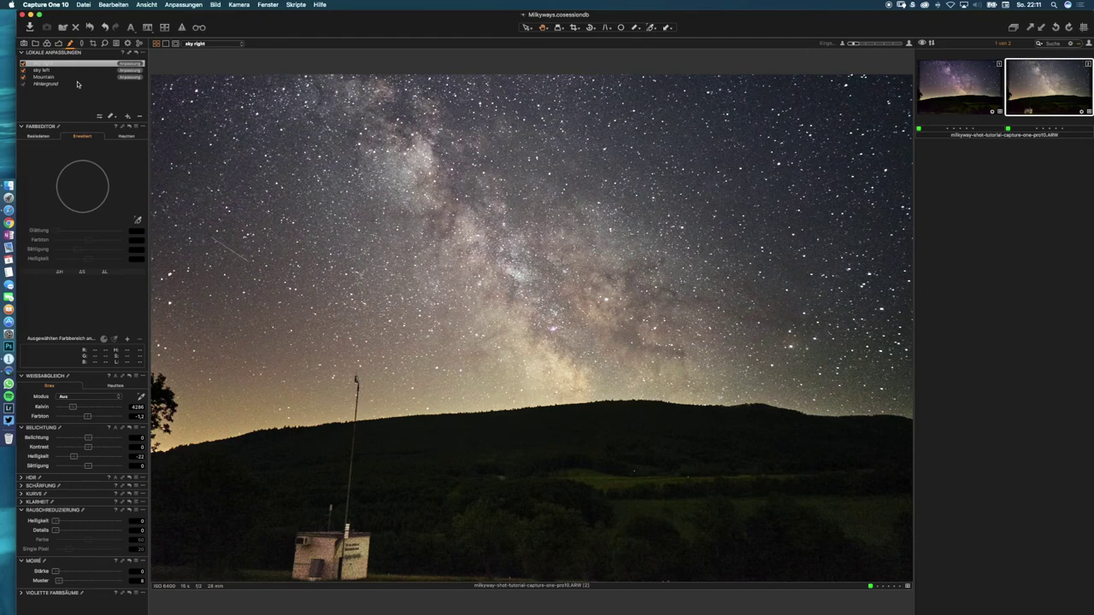
Add a new local adjustment layer named 'milkyway'.
click(128, 117)
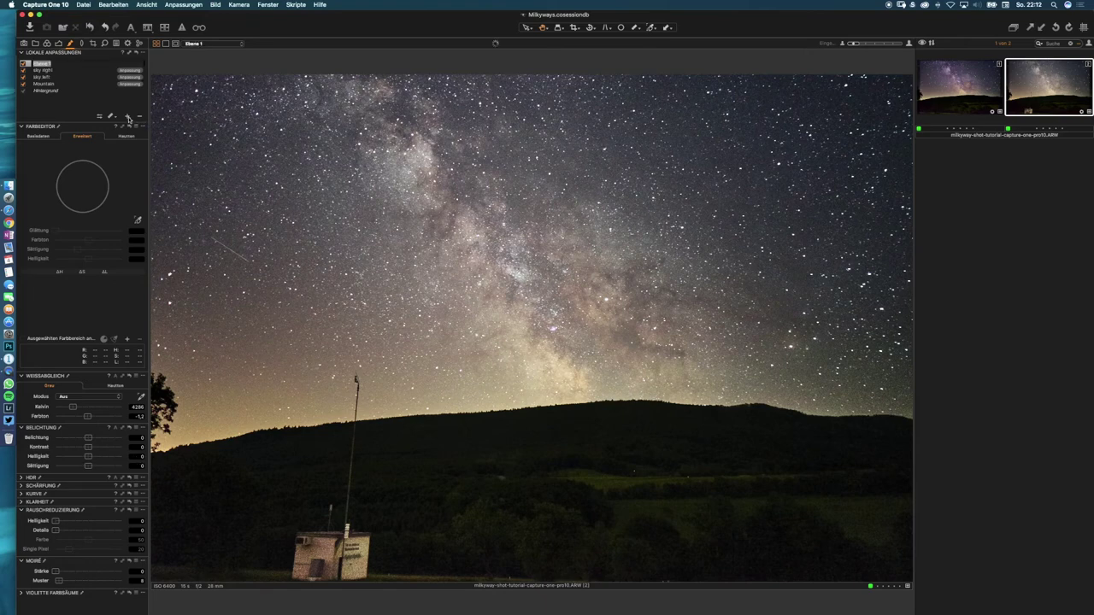
text(milkyway)
key(Return)
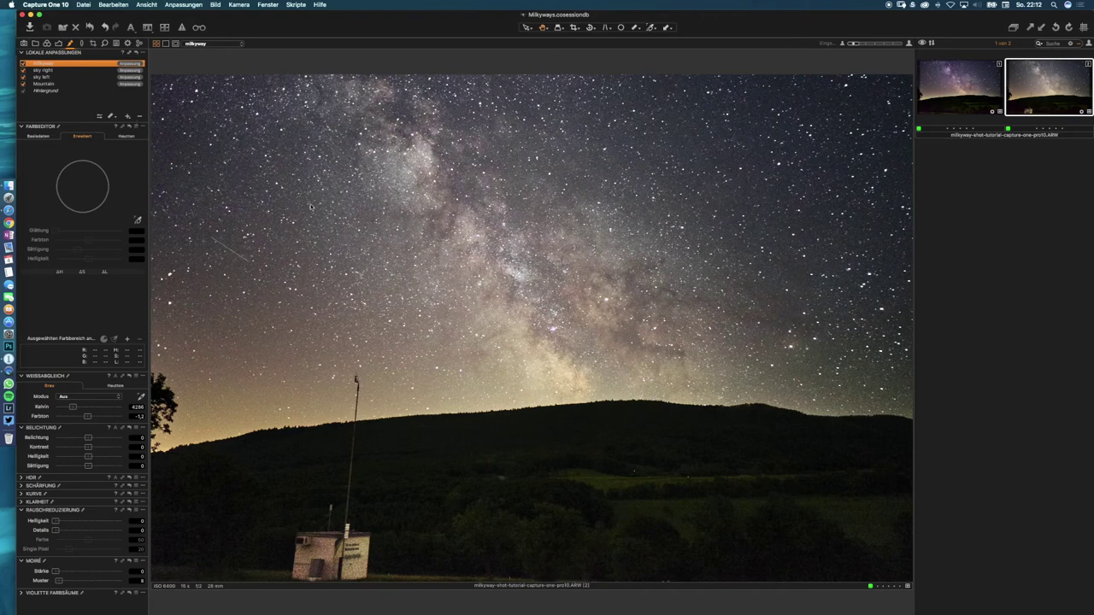
Set the mask brush to size 600, hardness 0 and flow 20.
key(b)
key(h)
drag(507, 220, 501, 169)
click(505, 184)
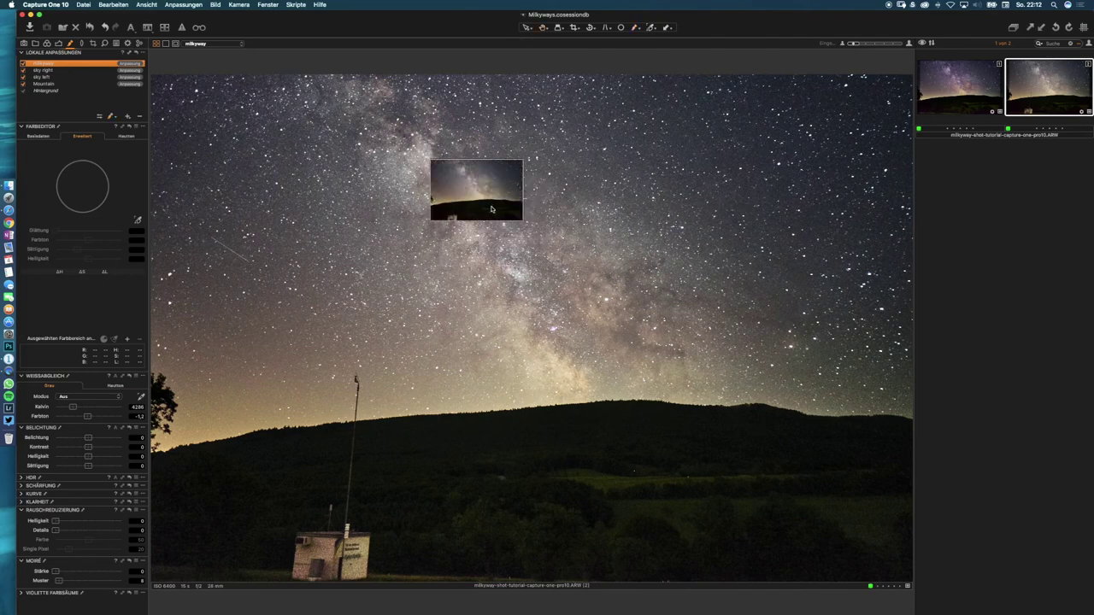
right_click(530, 223)
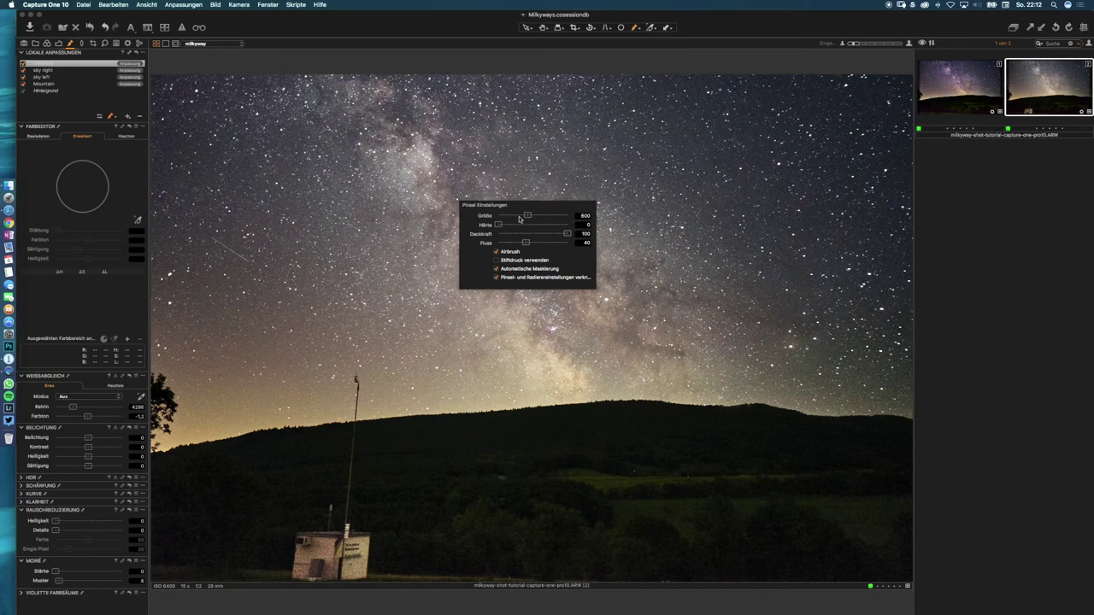
drag(499, 226, 495, 228)
mouse_move(569, 236)
mouse_down()
mouse_move(569, 251)
mouse_move(512, 243)
mouse_up()
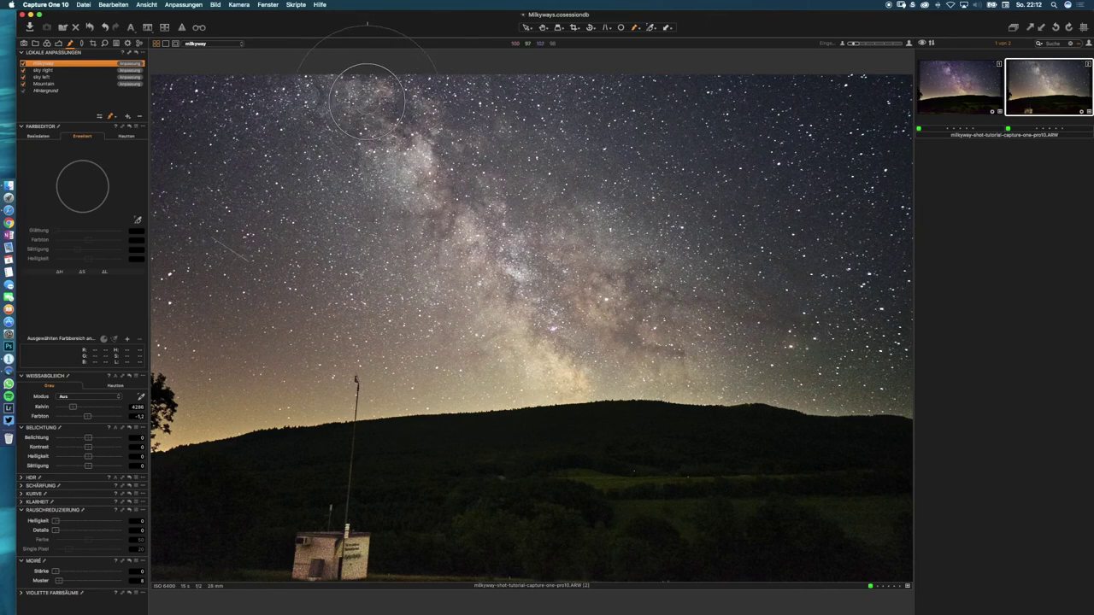
Paint the milkyway layer's mask along the diagonal Milky Way band, from the top down to the hilltop.
drag(346, 102, 376, 120)
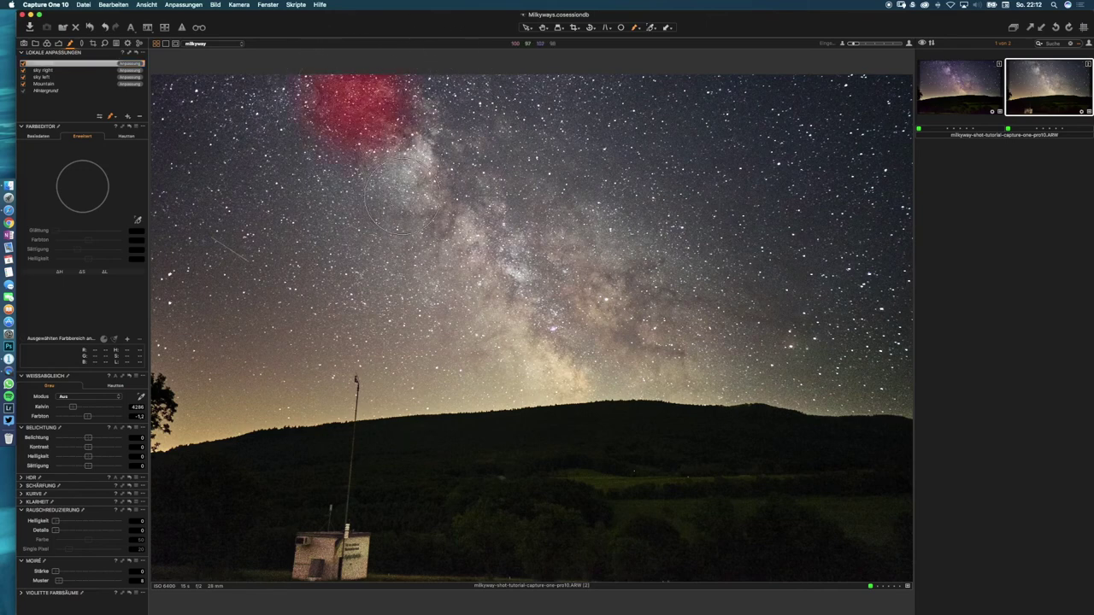
mouse_move(487, 282)
mouse_down()
mouse_move(538, 362)
mouse_move(567, 367)
mouse_up()
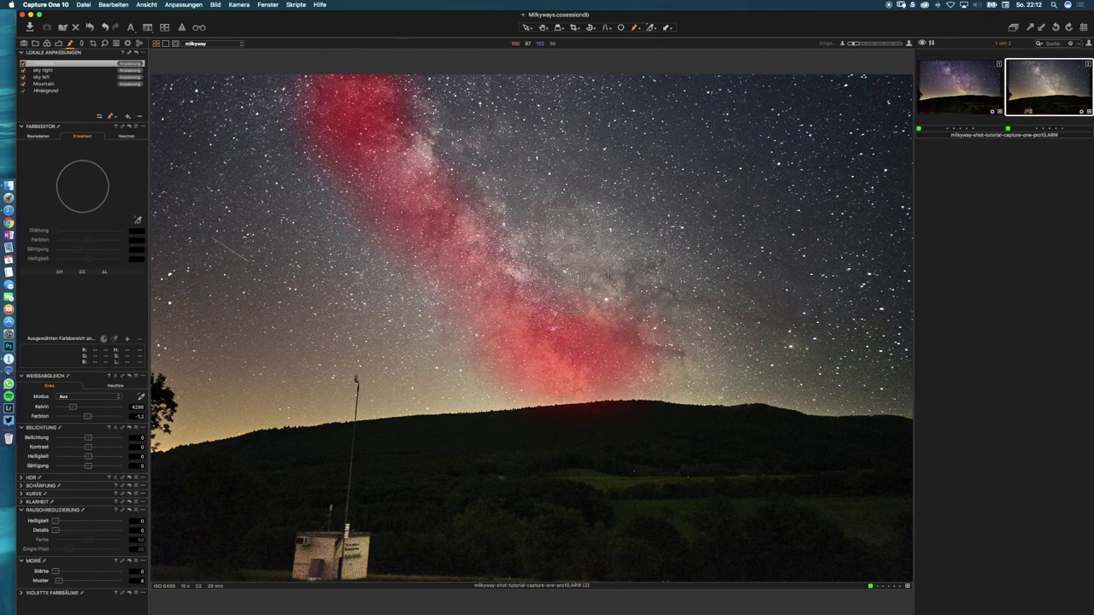
mouse_move(487, 197)
mouse_down()
mouse_move(439, 174)
mouse_move(577, 311)
mouse_move(544, 256)
mouse_move(406, 109)
mouse_move(360, 154)
mouse_move(458, 359)
mouse_move(413, 216)
mouse_move(352, 126)
mouse_move(599, 339)
mouse_move(675, 338)
mouse_move(593, 234)
mouse_move(531, 196)
mouse_move(468, 133)
mouse_move(352, 87)
mouse_move(394, 224)
mouse_move(439, 321)
mouse_move(460, 355)
mouse_move(512, 367)
mouse_move(460, 356)
mouse_move(502, 341)
mouse_move(430, 180)
mouse_move(564, 321)
mouse_move(613, 326)
mouse_move(579, 246)
mouse_move(635, 316)
mouse_move(551, 268)
mouse_move(510, 325)
mouse_up()
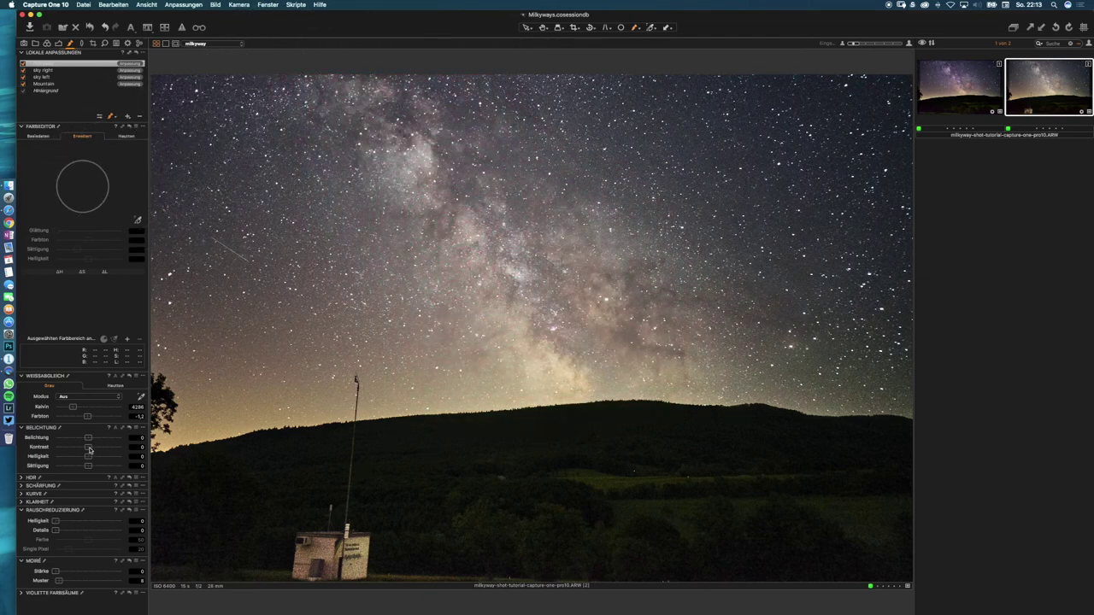
Set the milkyway layer's Kontrast to 12, Sättigung to 37 and Belichtung to -0,04.
drag(103, 452, 106, 453)
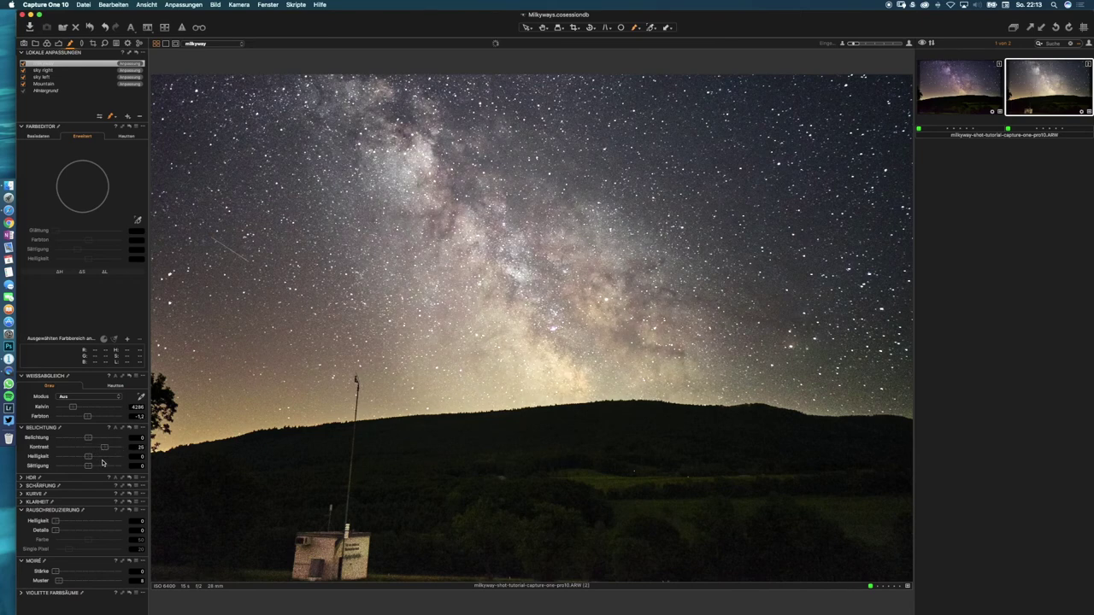
drag(109, 450, 97, 447)
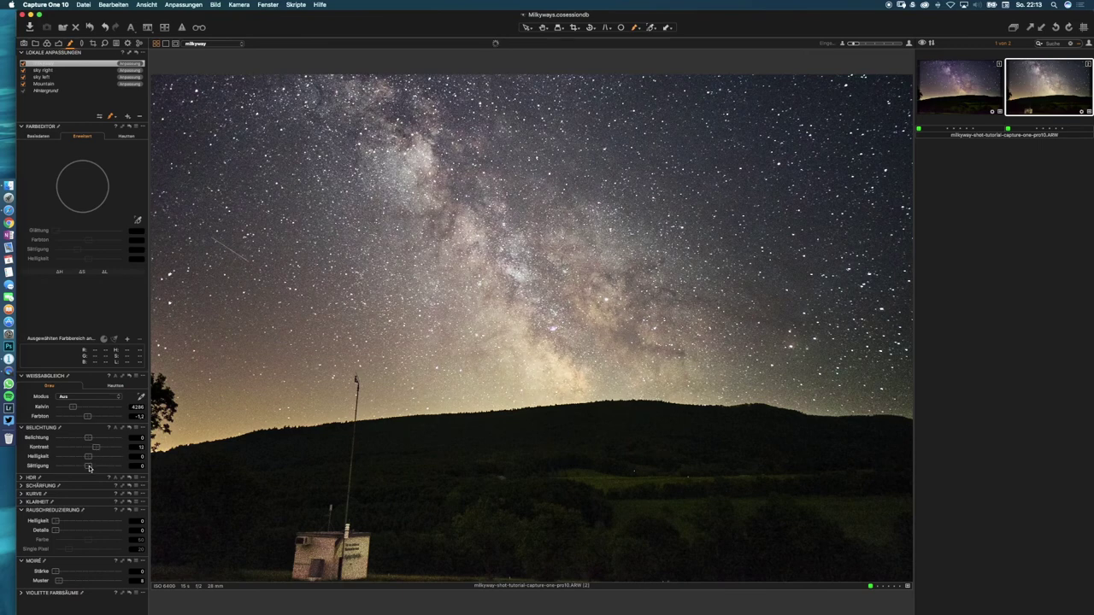
drag(89, 468, 87, 438)
double_click(86, 438)
drag(86, 439, 89, 441)
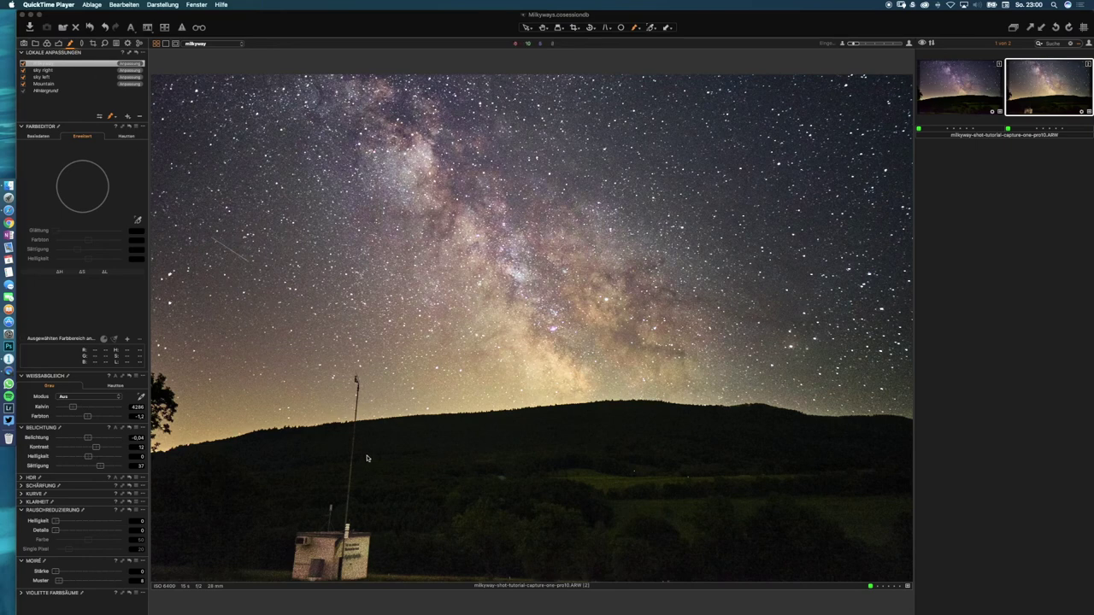
click(128, 117)
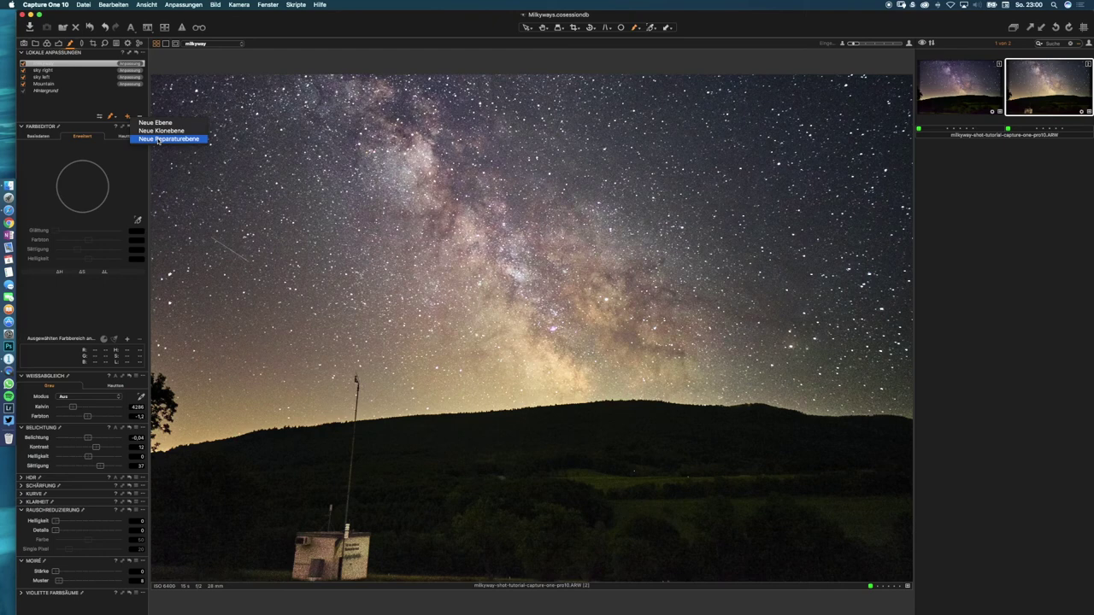
Add a new heal layer (Neue Reparaturebene) named 'antenna'.
click(158, 140)
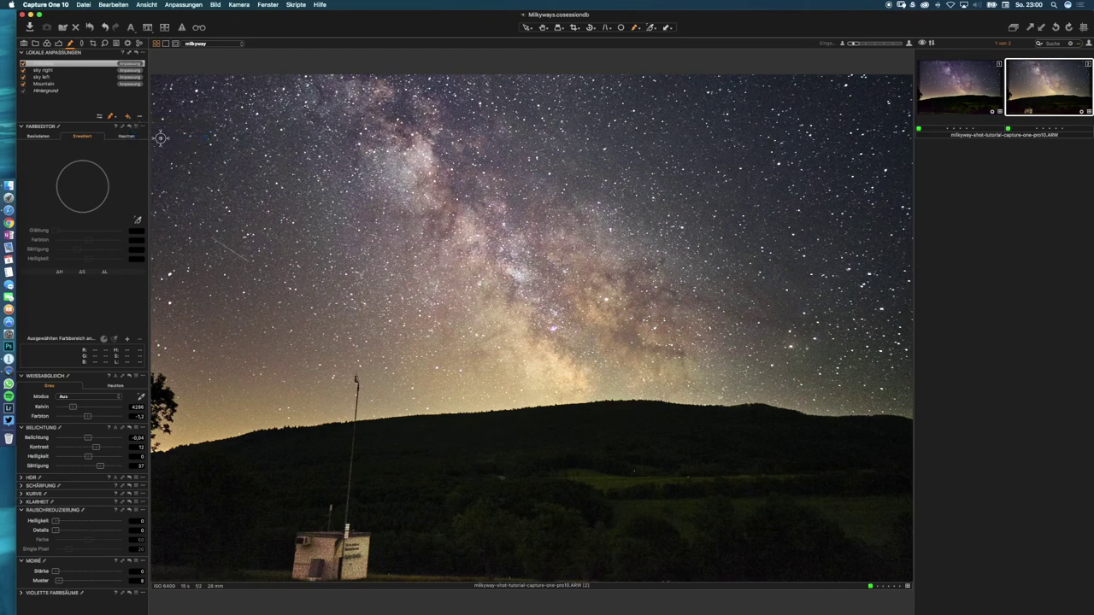
text(antenna)
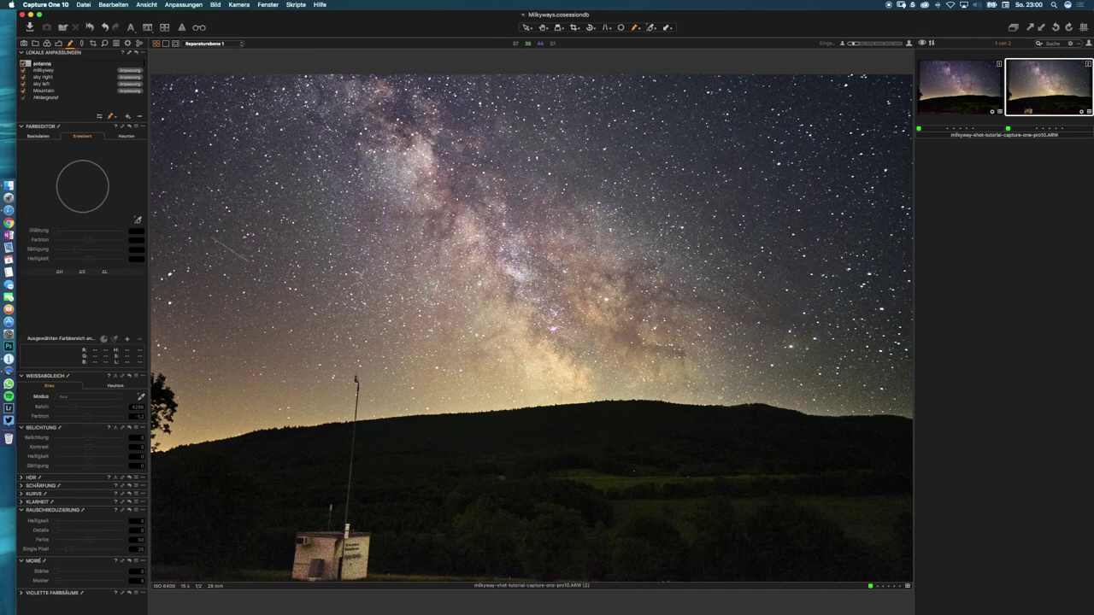
key(Return)
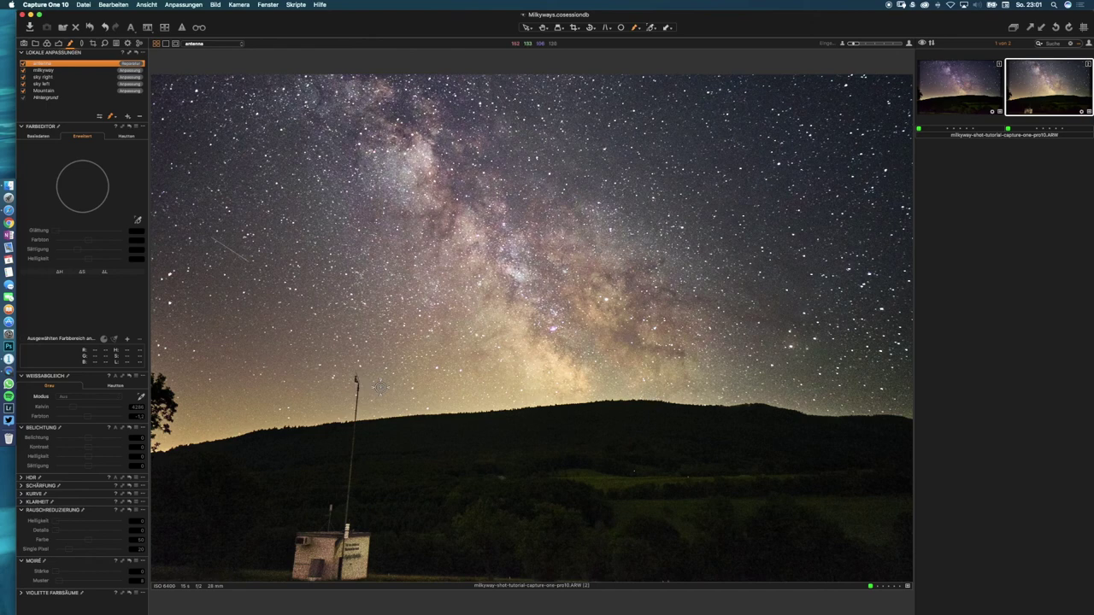
Heal down the antenna mast on the antenna layer, then start naming a new layer.
click(380, 387)
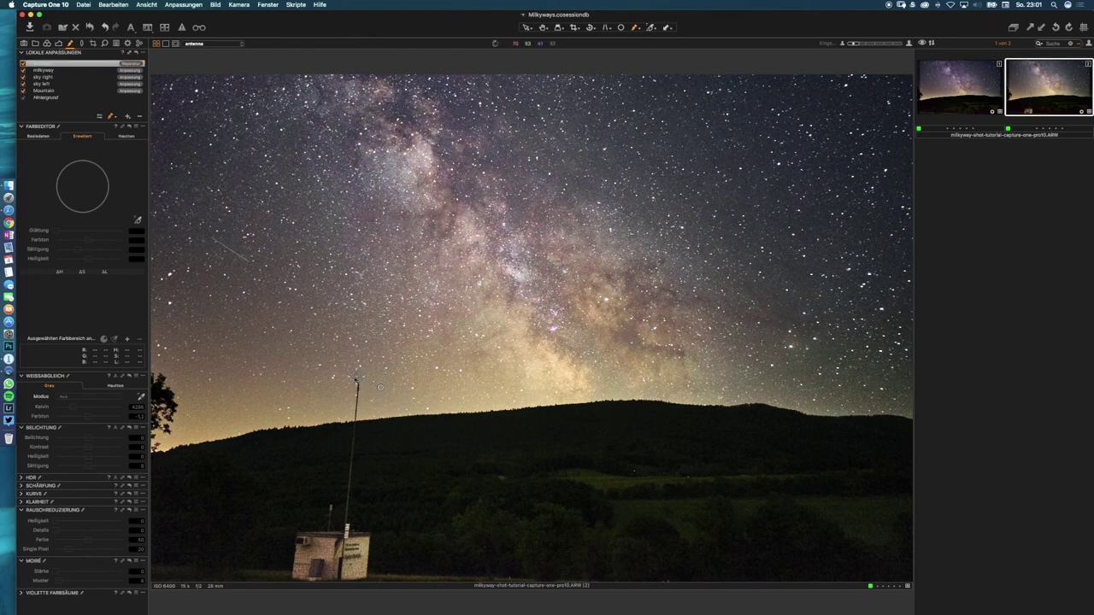
drag(356, 378, 356, 412)
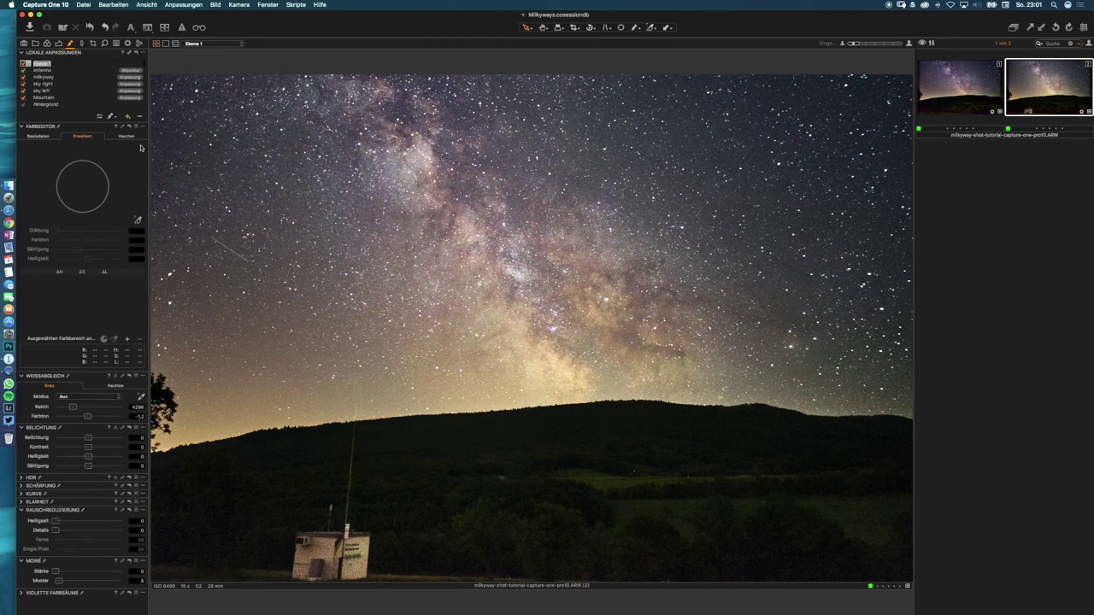
text(obe)
Name the new layer 'objekt' and set its type to Reparatur.
key(Return)
click(137, 63)
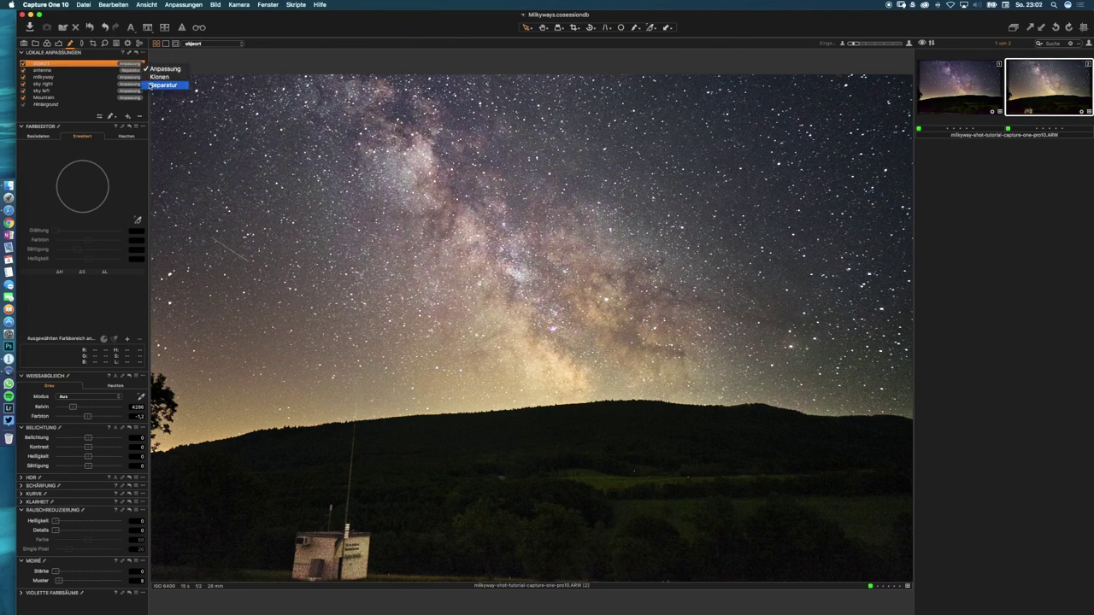
click(162, 84)
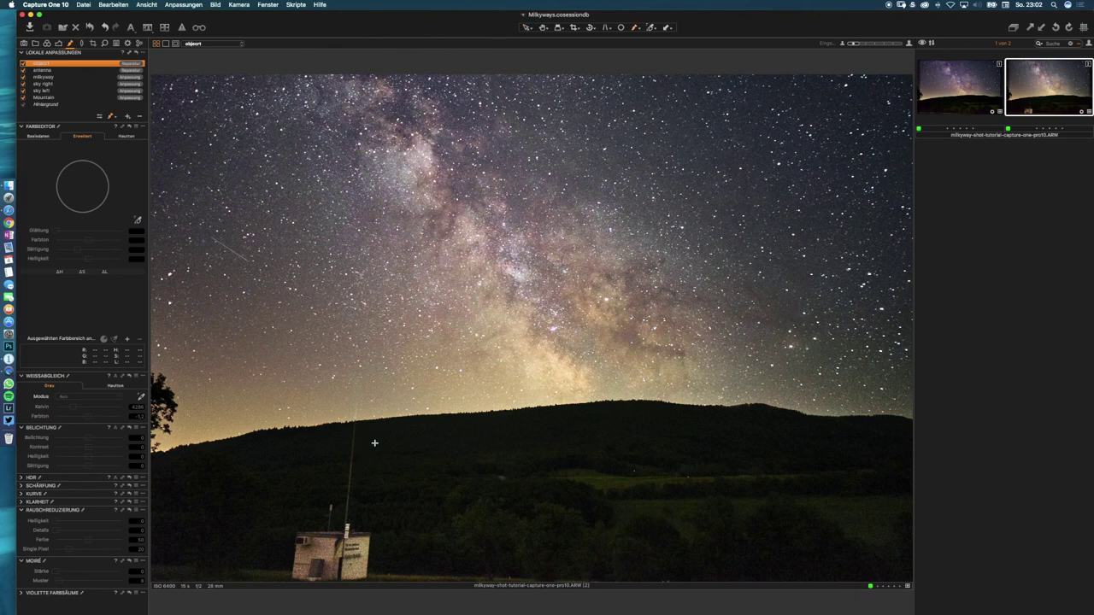
Heal away the antenna and hut using clean hillside as source, touching up a leftover sliver.
click(354, 429)
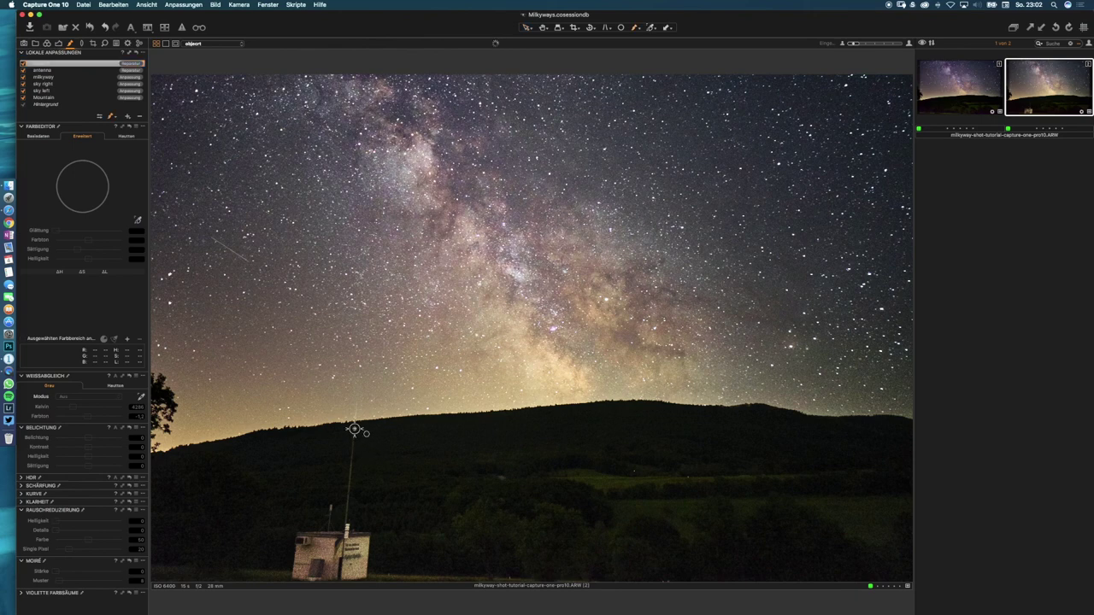
mouse_move(354, 429)
mouse_down()
mouse_move(345, 527)
mouse_move(328, 515)
mouse_move(300, 547)
mouse_move(344, 579)
mouse_move(365, 538)
mouse_move(319, 537)
mouse_move(348, 566)
mouse_move(311, 552)
mouse_move(338, 569)
mouse_up()
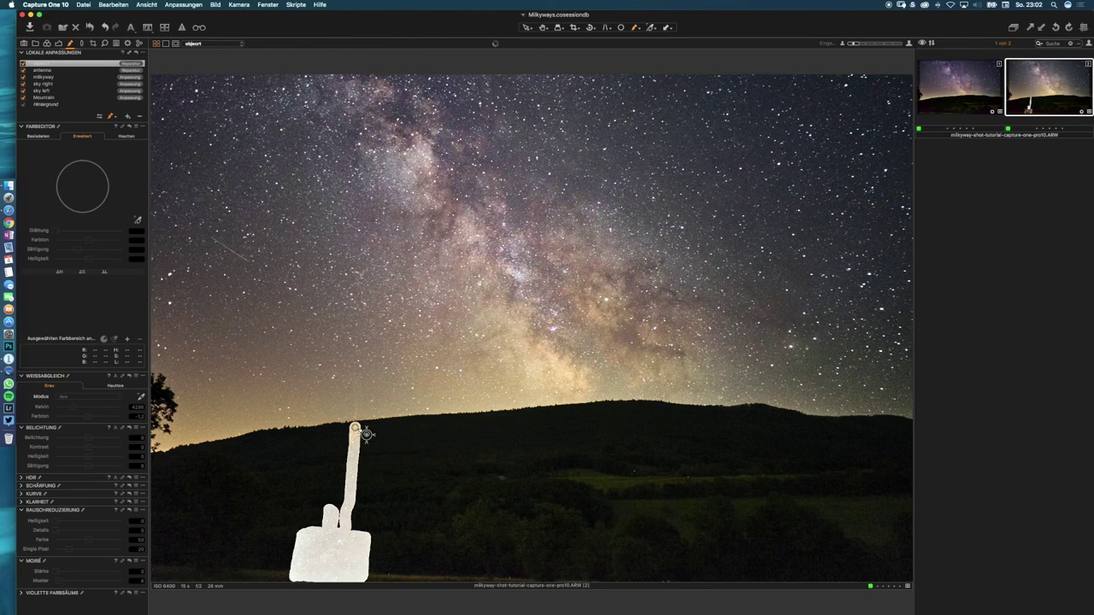
mouse_move(362, 439)
mouse_down()
mouse_move(396, 450)
mouse_move(399, 431)
mouse_move(432, 430)
mouse_up()
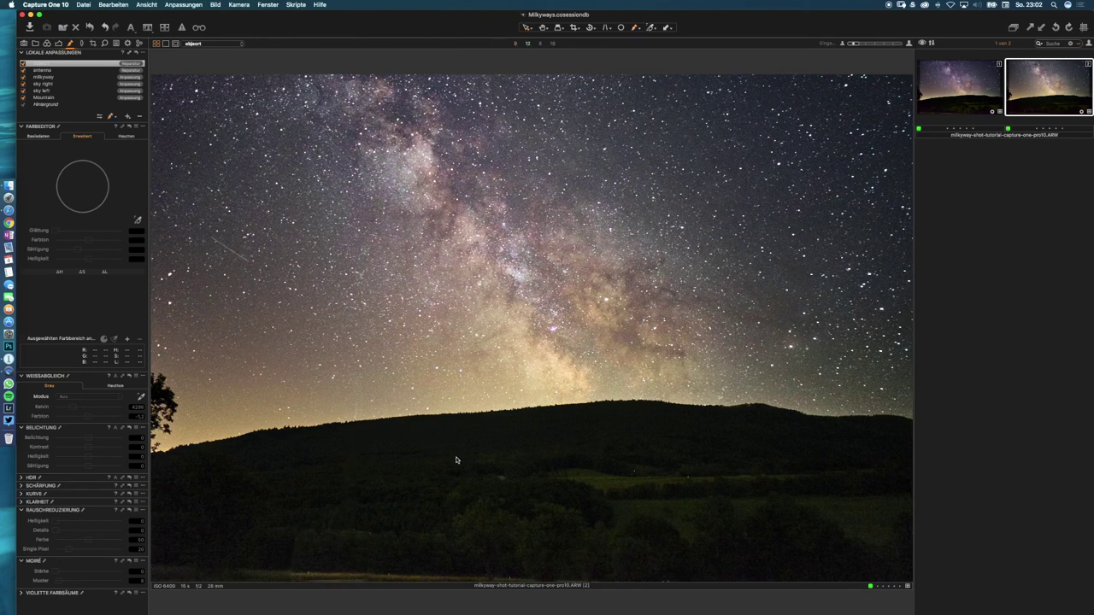
mouse_move(291, 562)
drag(288, 536, 287, 564)
key(m)
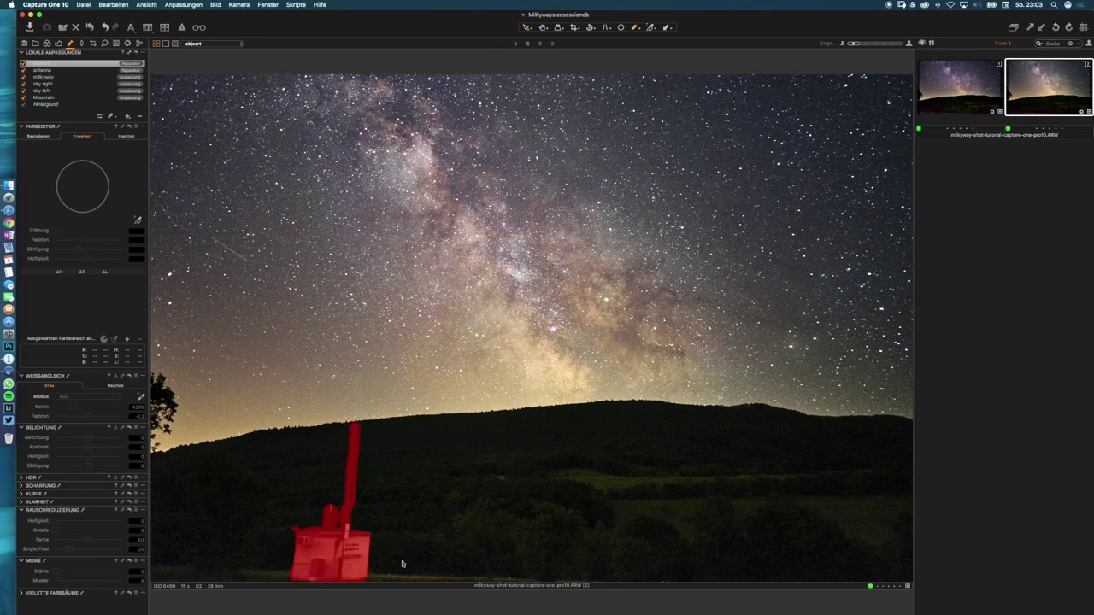